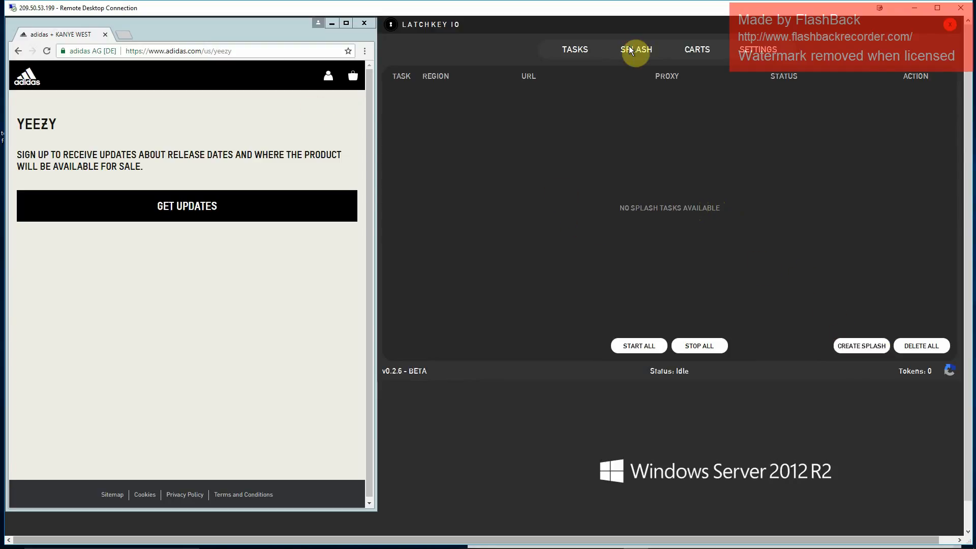
mouse_move(511, 545)
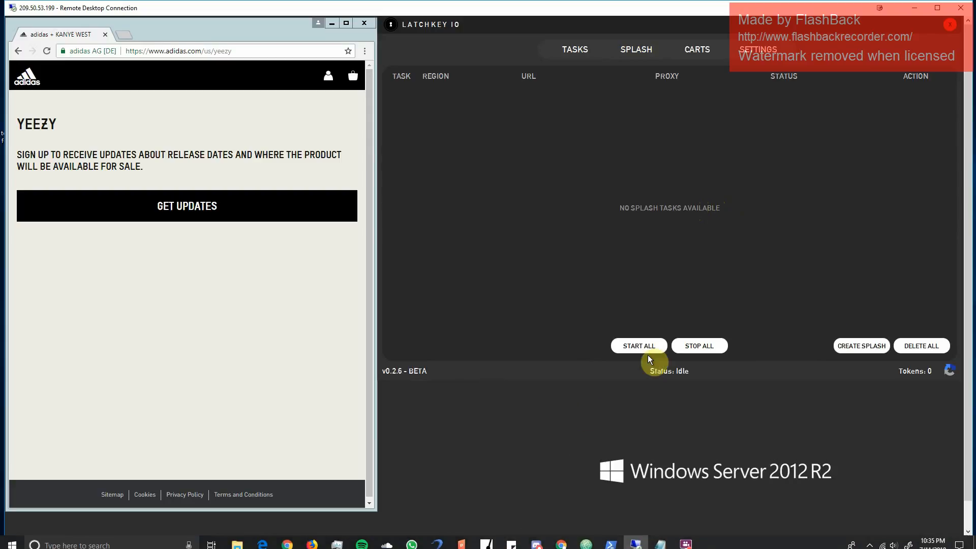
left_click(644, 41)
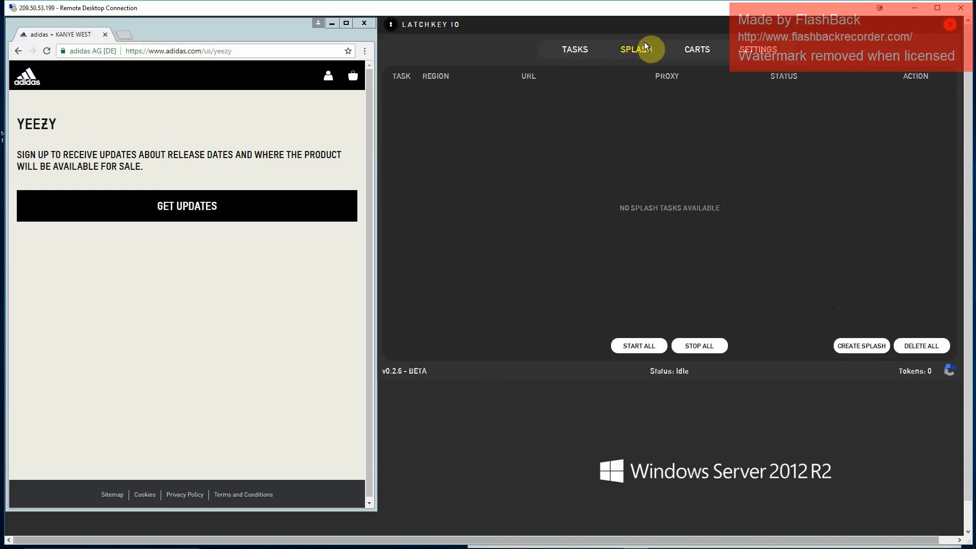
left_click(853, 345)
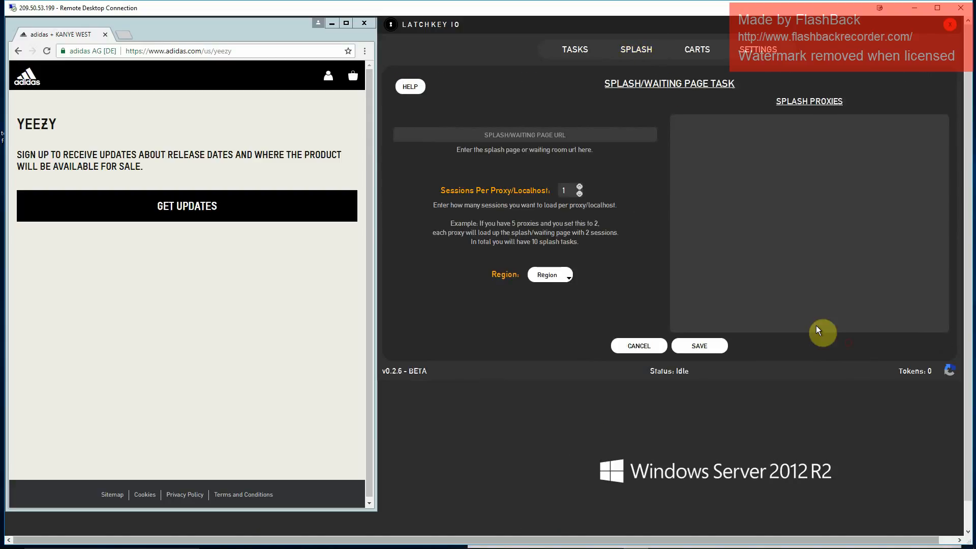
left_click(559, 134)
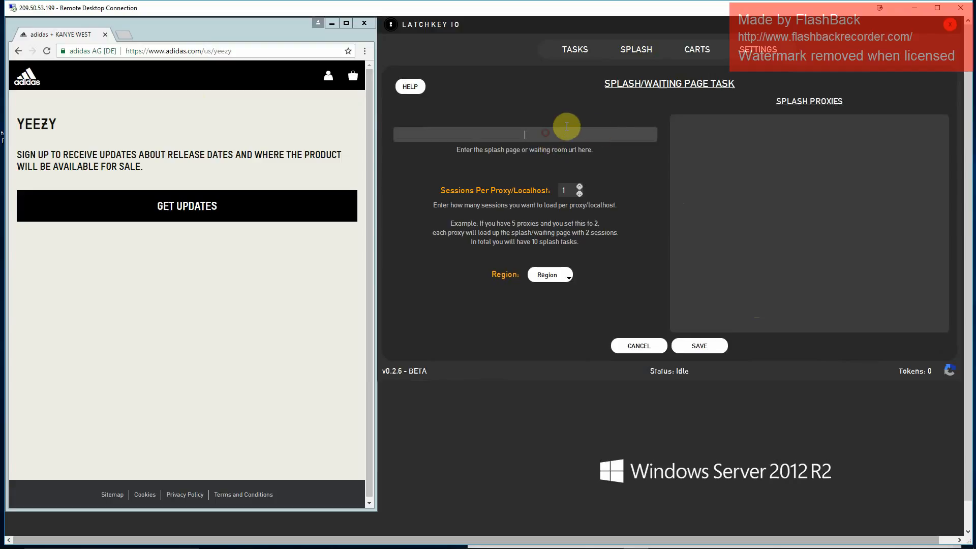
left_click(208, 51)
key("ctrl+c")
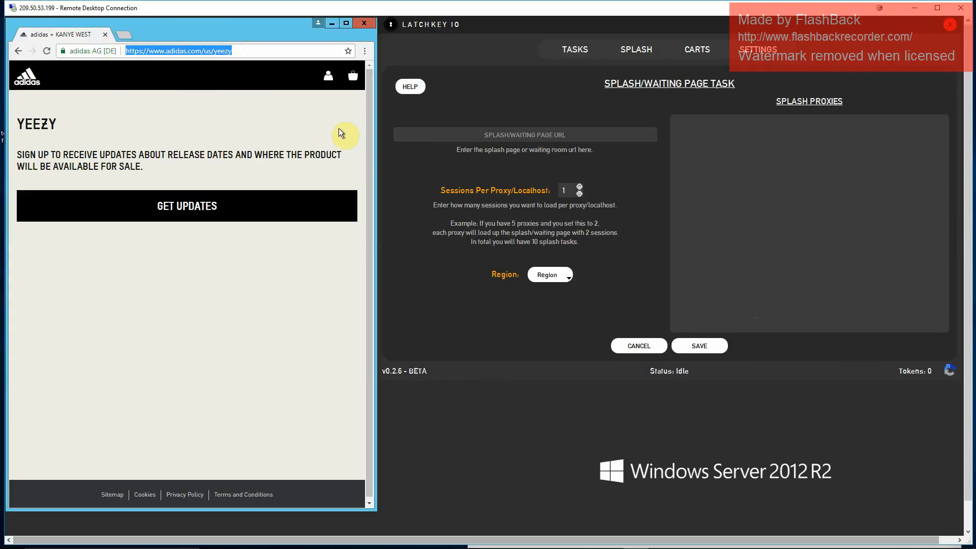
left_click(473, 133)
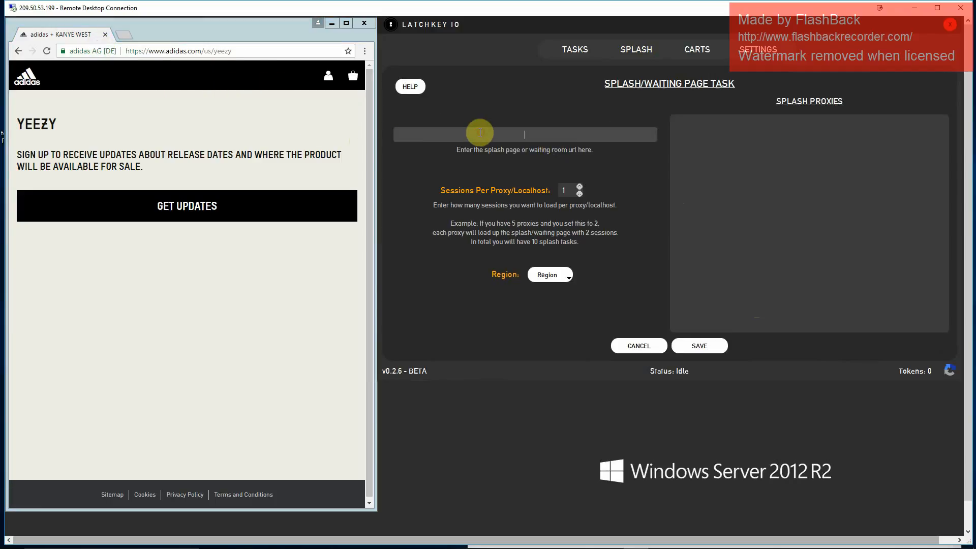
key("ctrl+v")
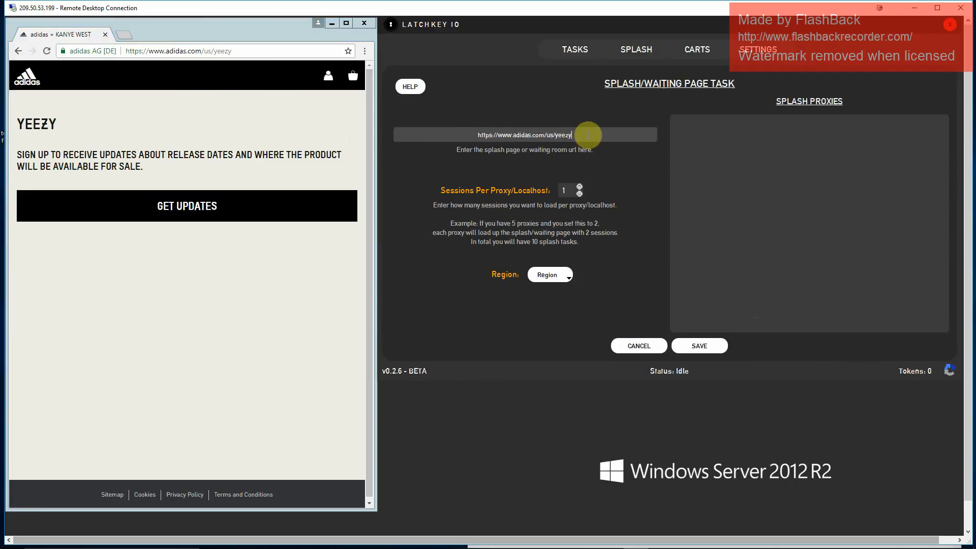
double_click(549, 135)
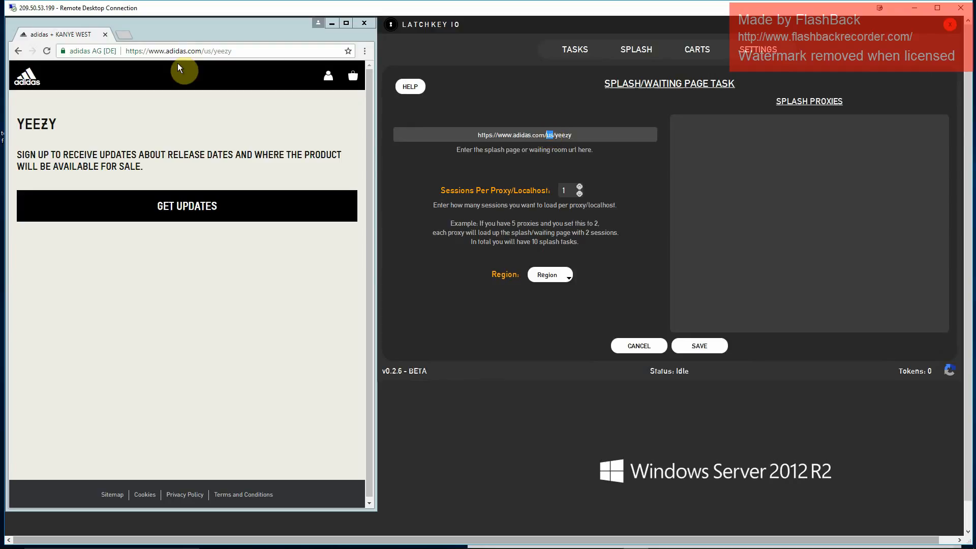
left_click(209, 53)
left_click(210, 52)
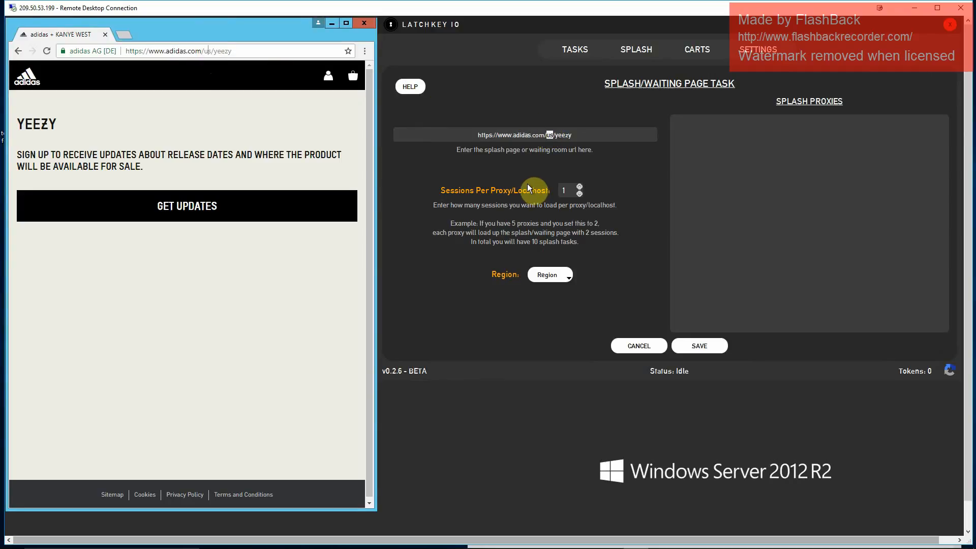
- Examine where splash proxies go in the splash task form and where task and monitor proxies go in the general settings
left_click(705, 131)
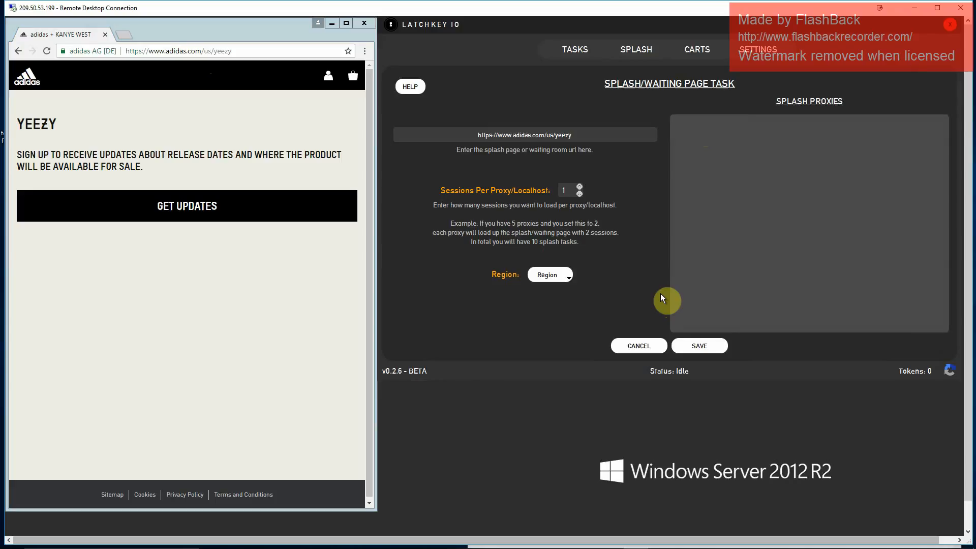
left_click(757, 50)
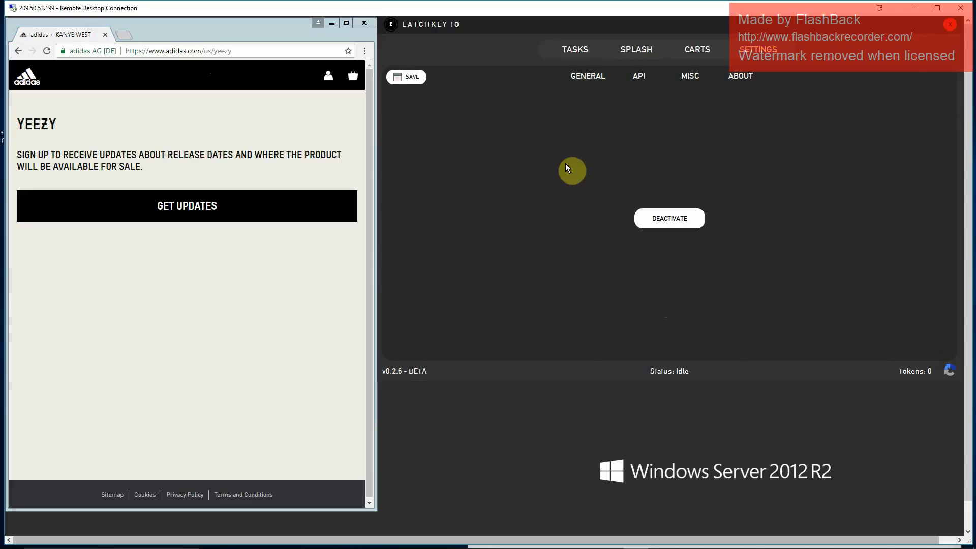
left_click(590, 74)
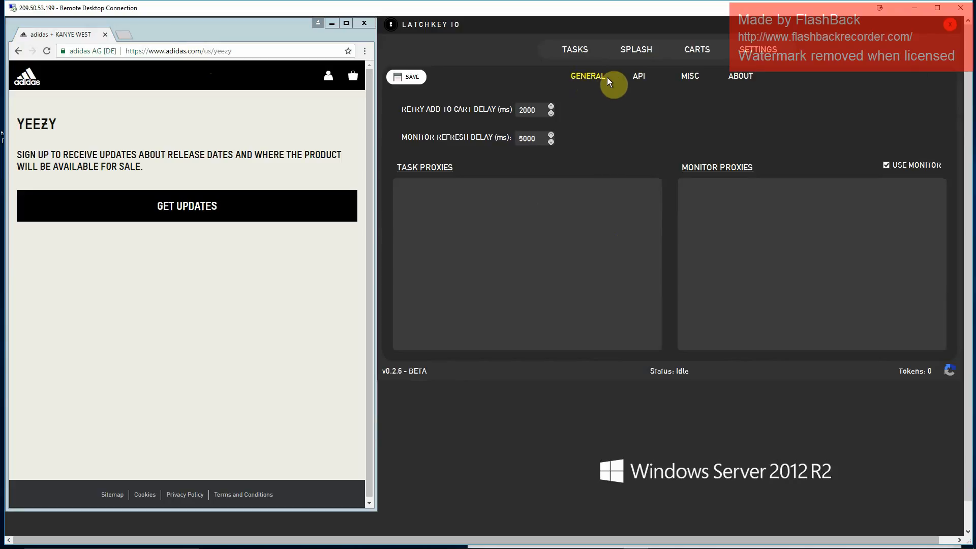
left_click(639, 52)
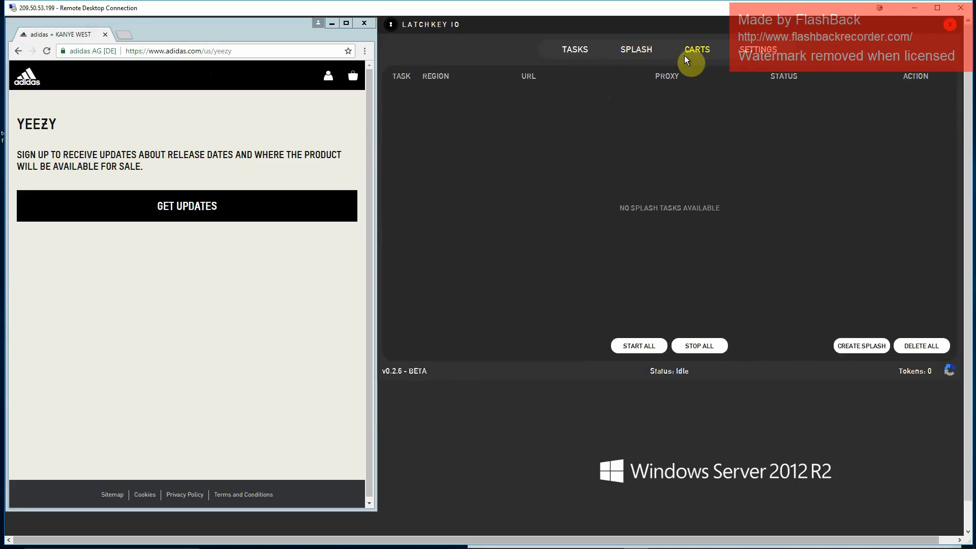
left_click(759, 51)
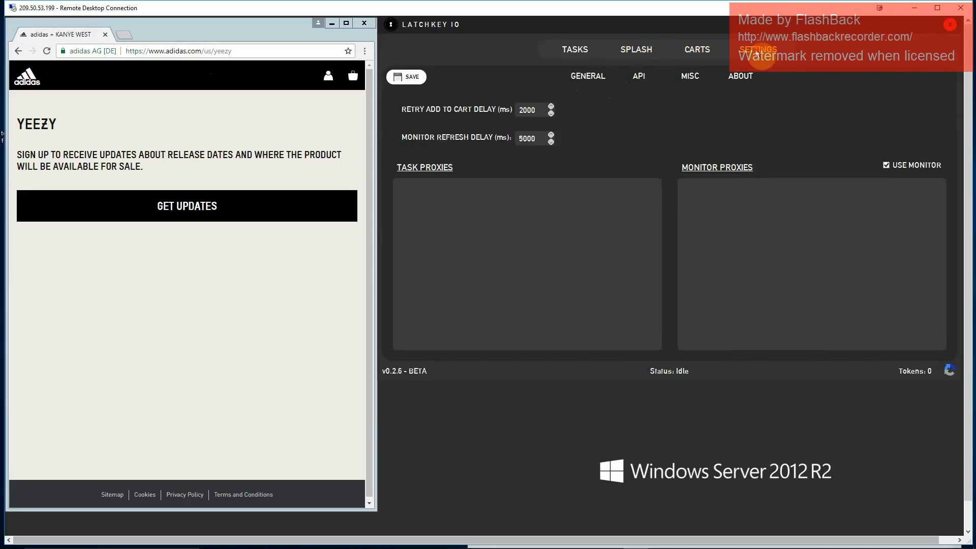
left_click(635, 57)
left_click(841, 347)
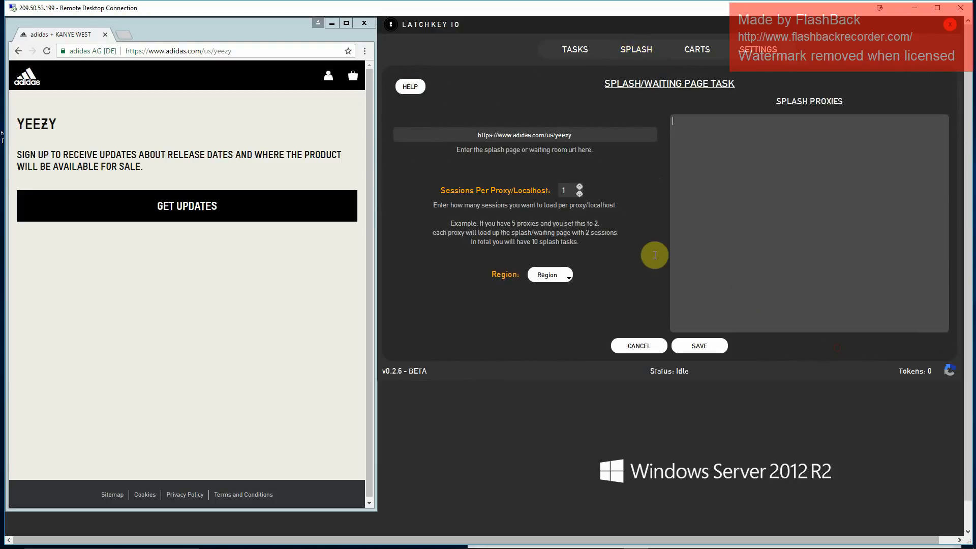
left_click(710, 120)
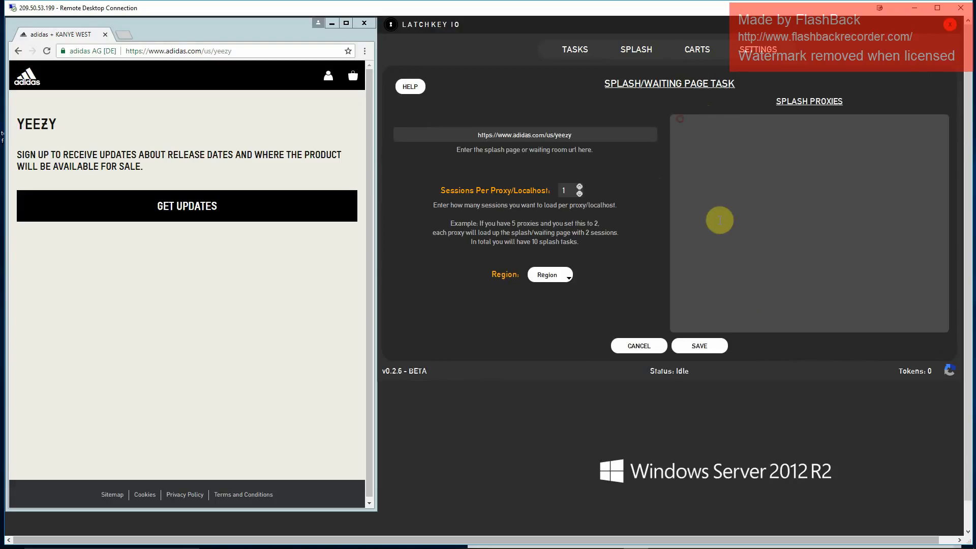
left_click(721, 243)
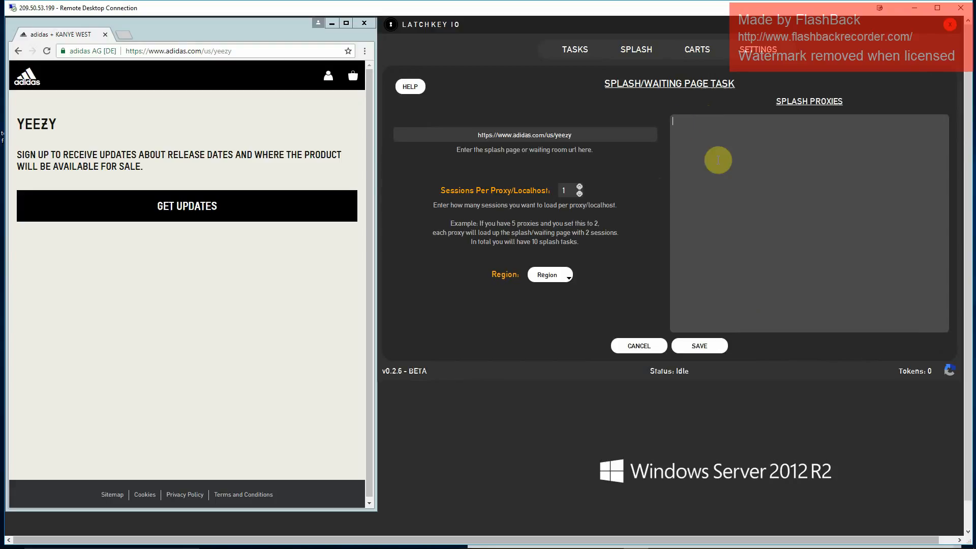
left_click(660, 346)
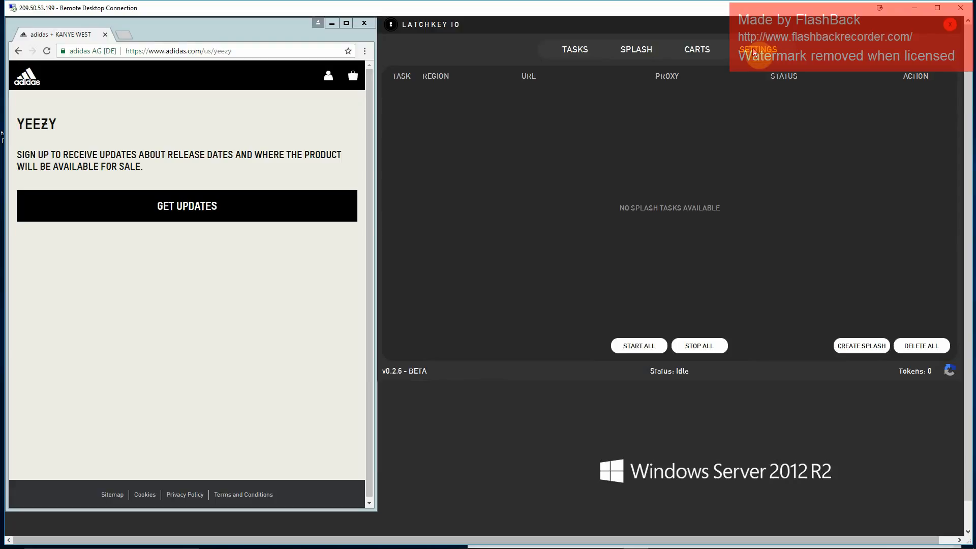
left_click(756, 50)
left_click(639, 50)
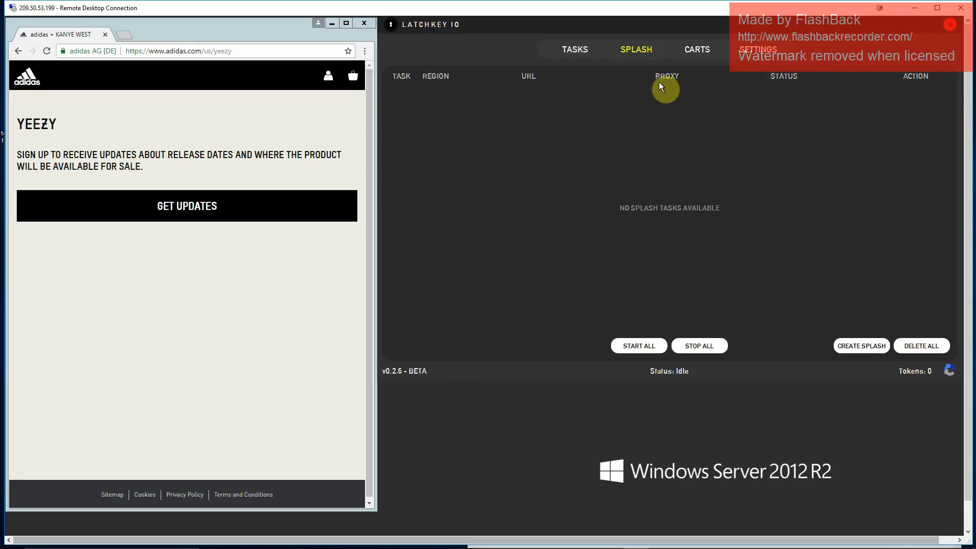
left_click(833, 339)
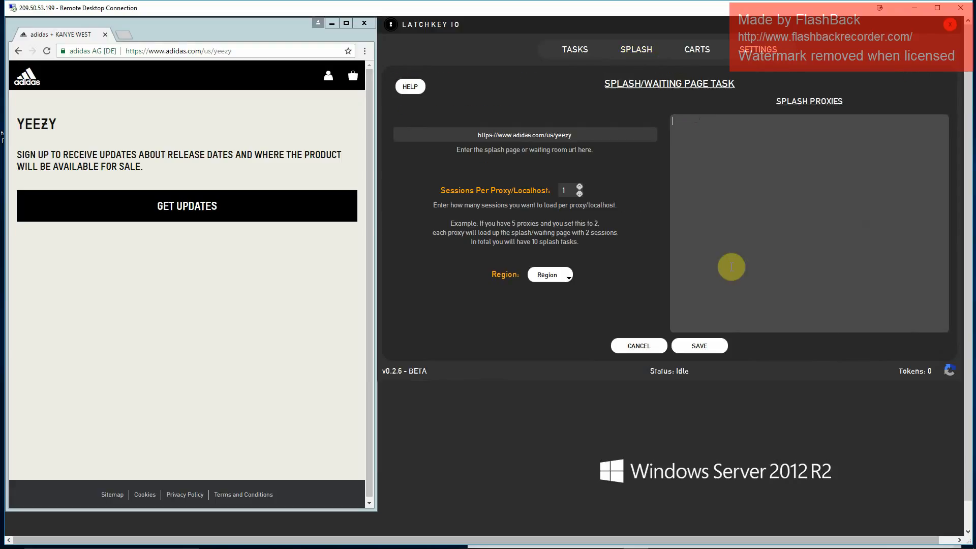
left_click(647, 344)
- Copy the first nine proxies, including their login passwords, from the awdn'.txt file into the monitor proxies and save the settings
left_click(761, 51)
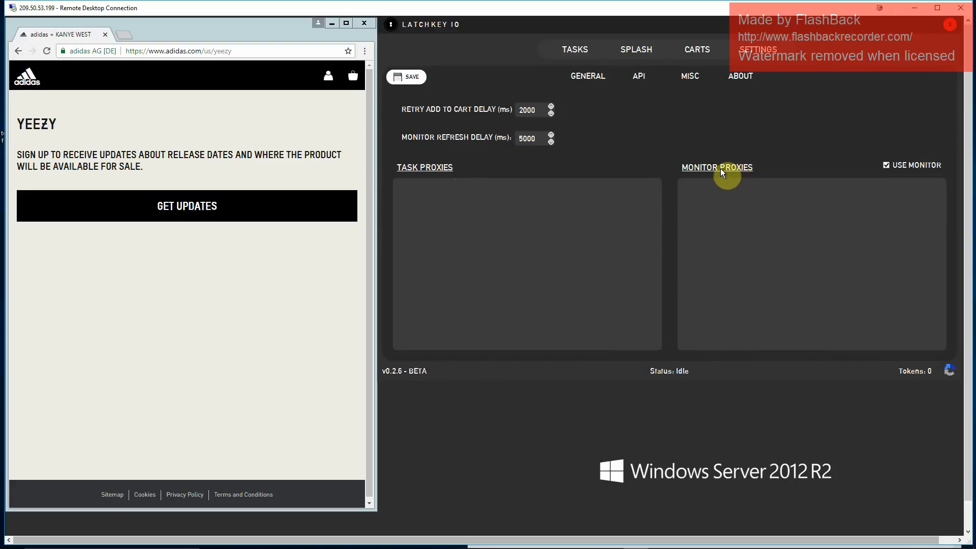
mouse_move(557, 545)
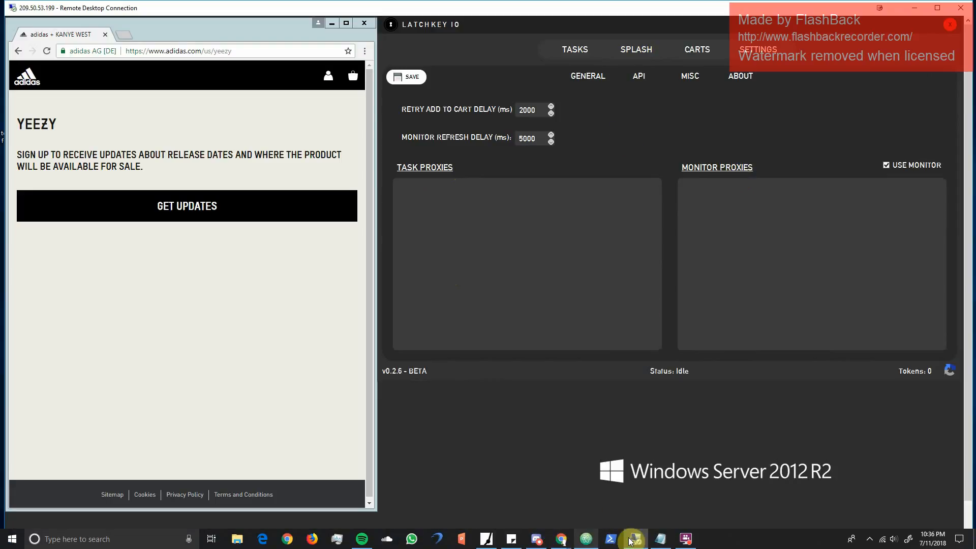
left_click(660, 539)
left_click_drag(649, 279, 469, 199)
key("ctrl+c")
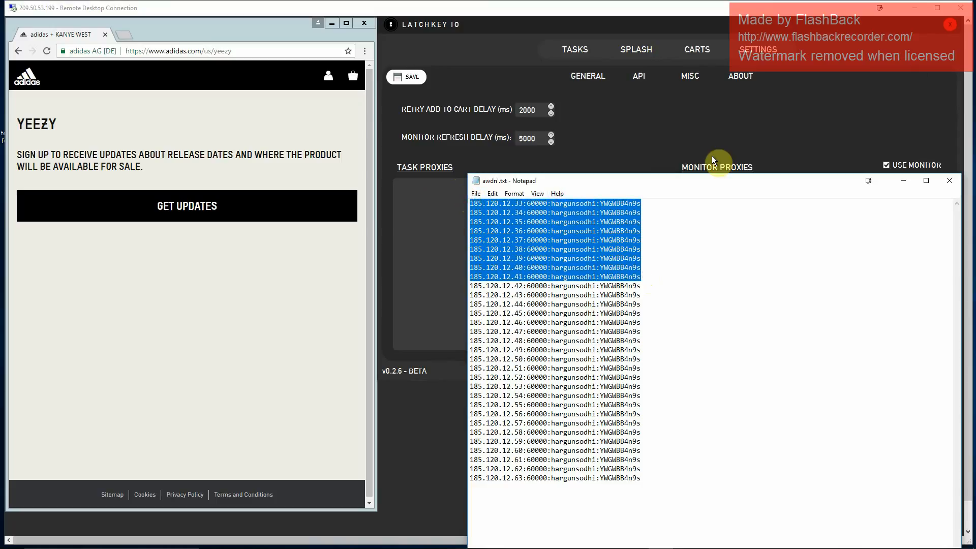
left_click(730, 146)
left_click(739, 189)
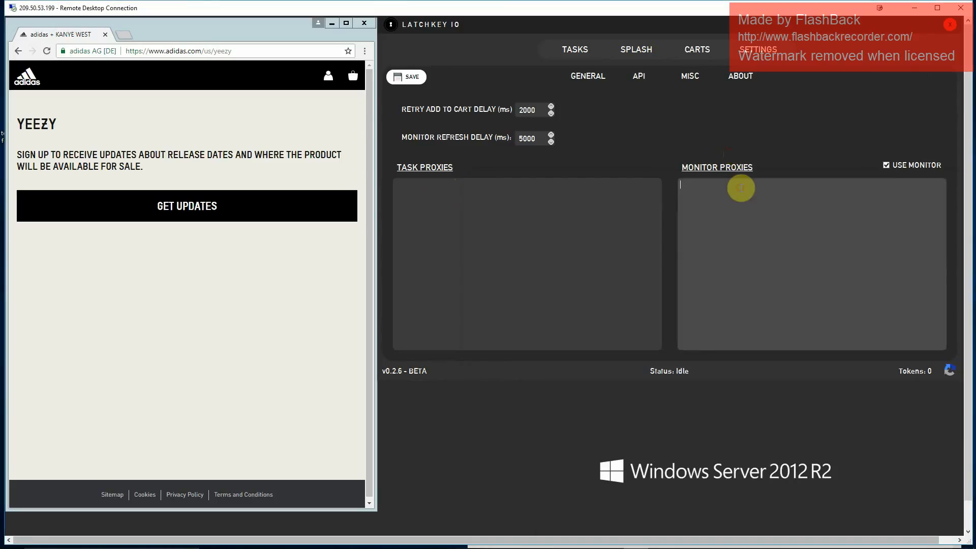
key("ctrl+v")
left_click_drag(825, 252, 688, 181)
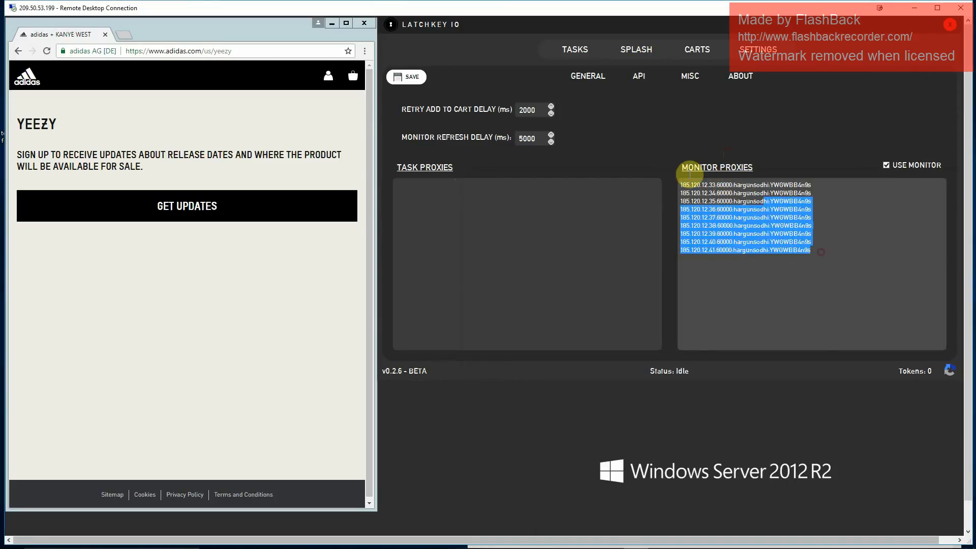
left_click(758, 200)
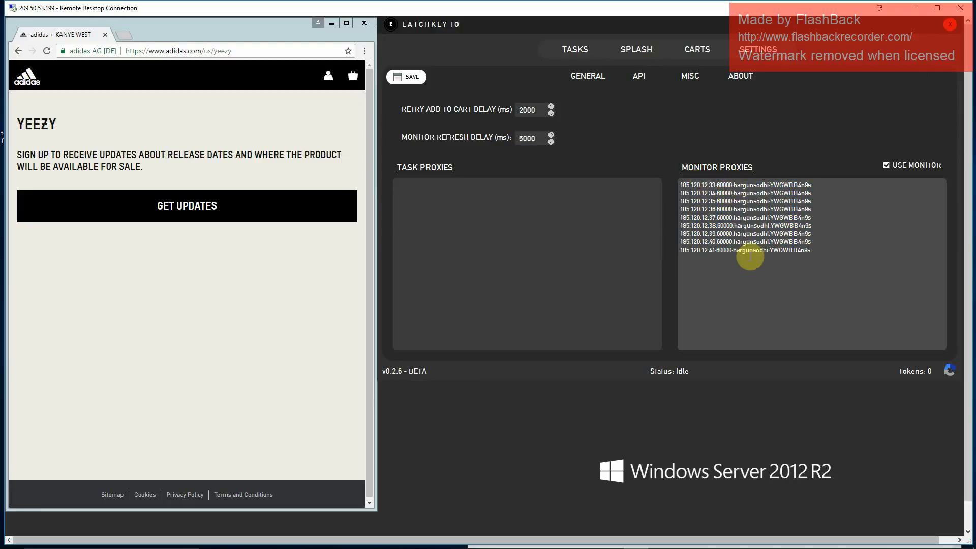
left_click(405, 79)
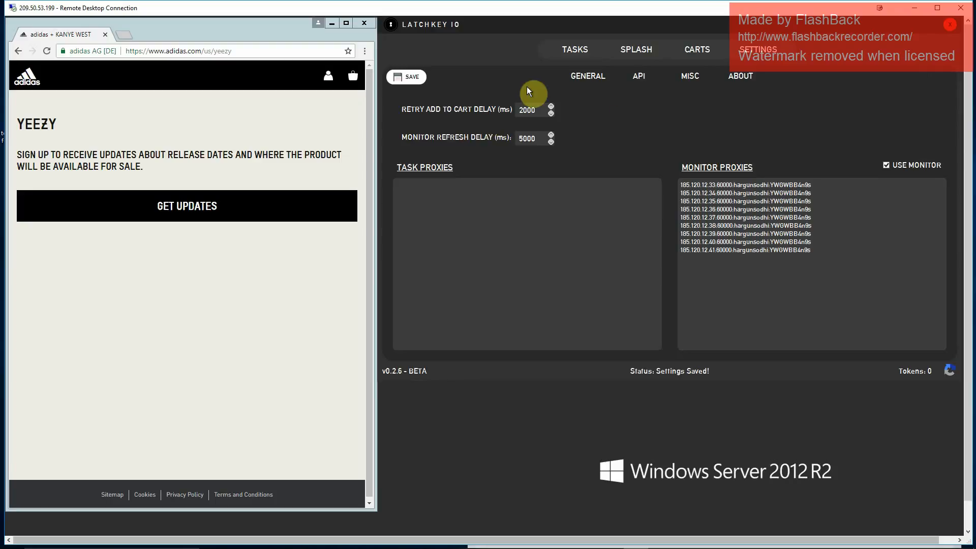
- Reopen the splash task form and paste the remaining 22 proxies, including their login passwords, from awdn'.txt into the splash proxies
left_click(634, 54)
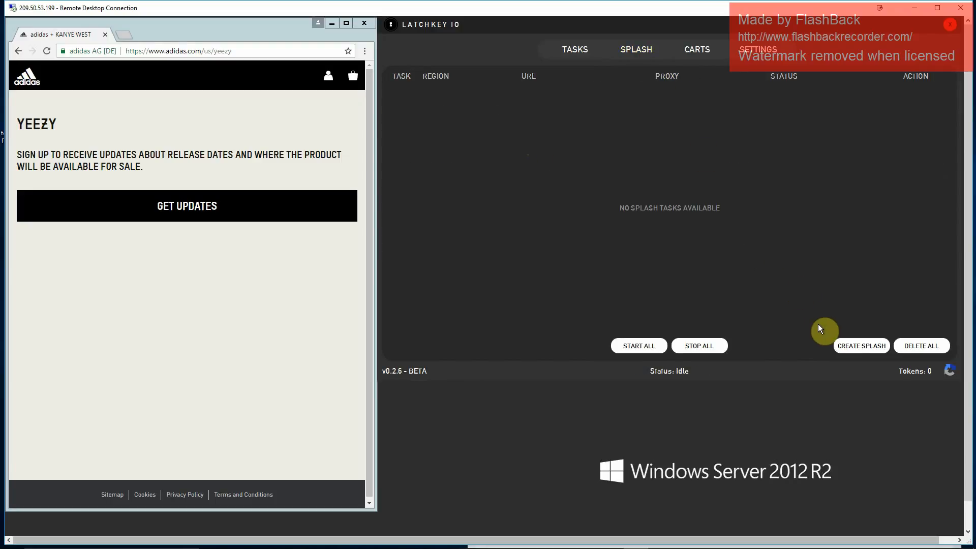
left_click(843, 340)
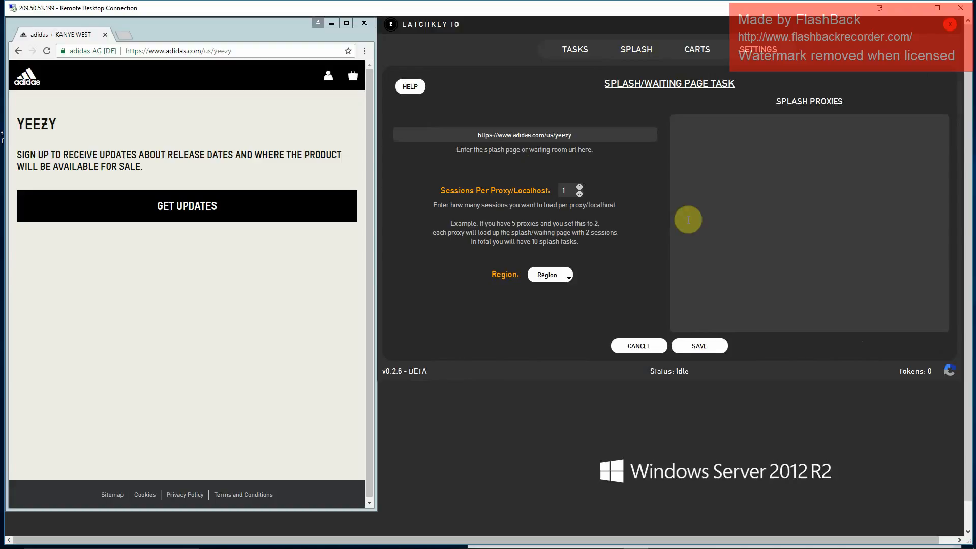
left_click(733, 136)
mouse_move(603, 531)
left_click(656, 539)
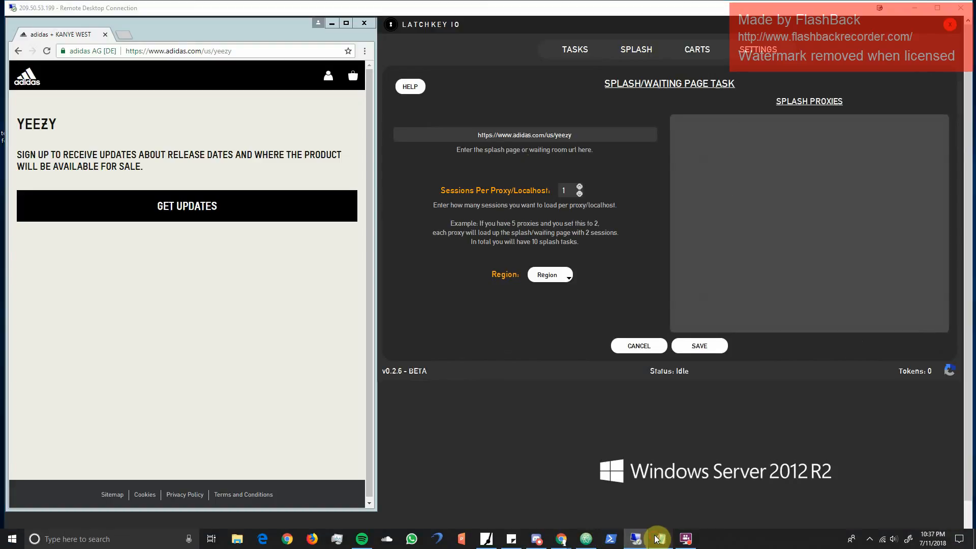
left_click(469, 286)
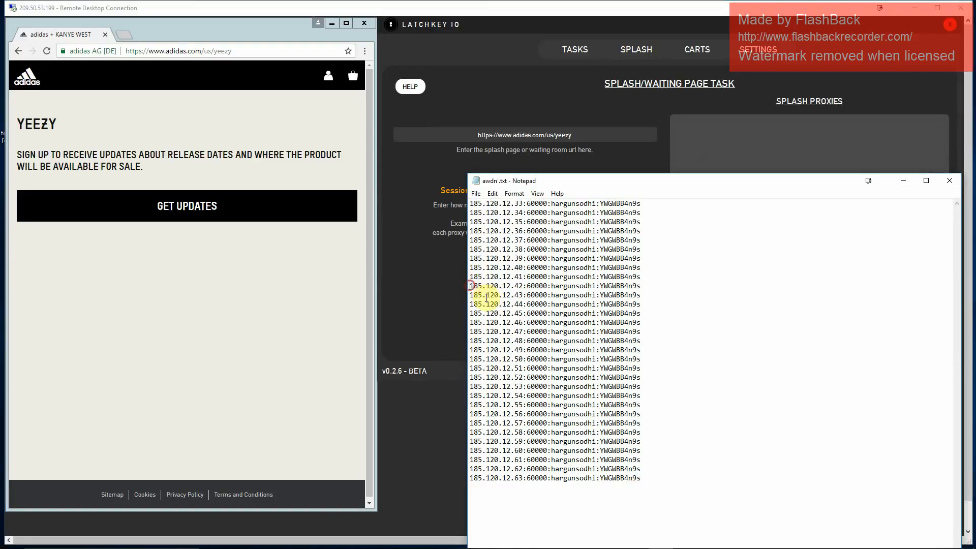
left_click_drag(486, 297, 671, 477)
key("ctrl+c")
left_click(716, 129)
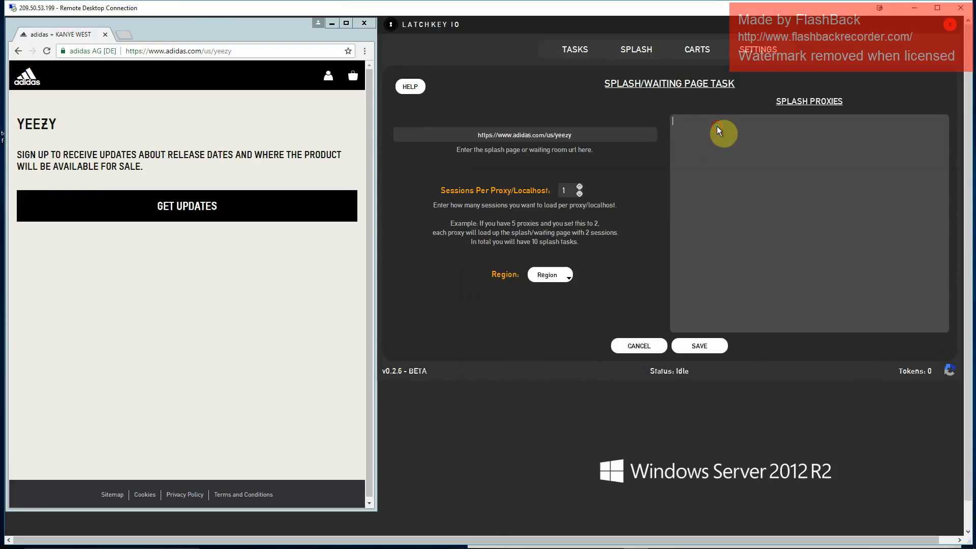
key("ctrl+v")
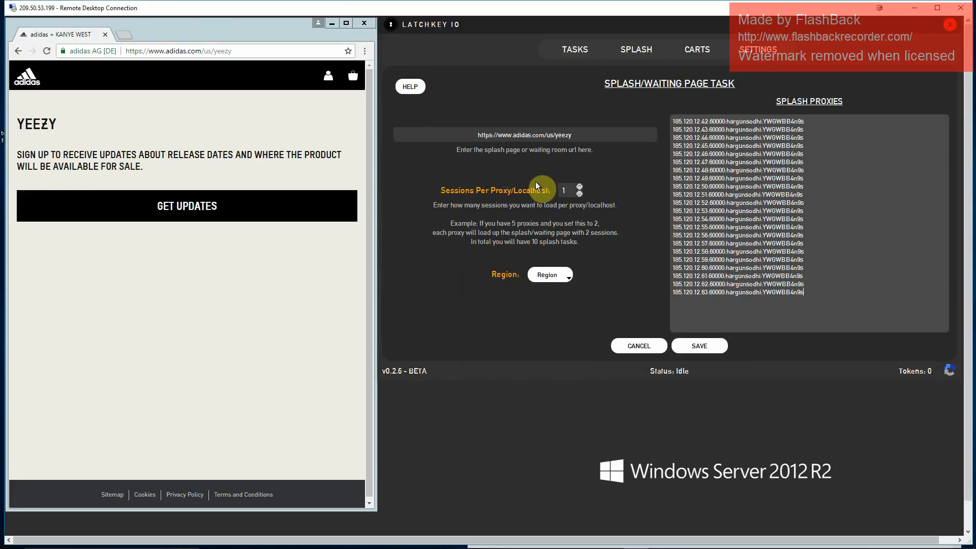
- Set the splash task to 1 session per proxy and the US region, save it, and review the generated splash tasks
left_click(565, 191)
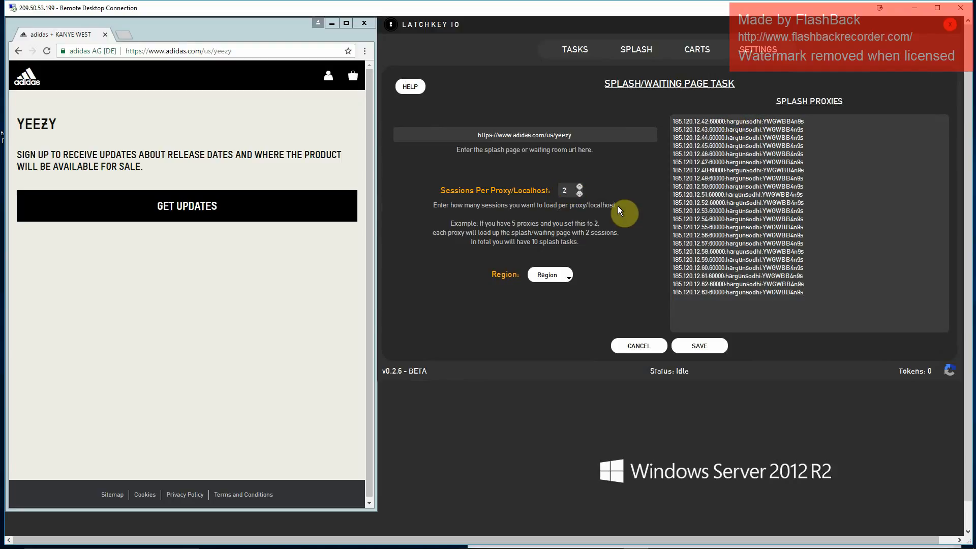
double_click(555, 195)
left_click(566, 276)
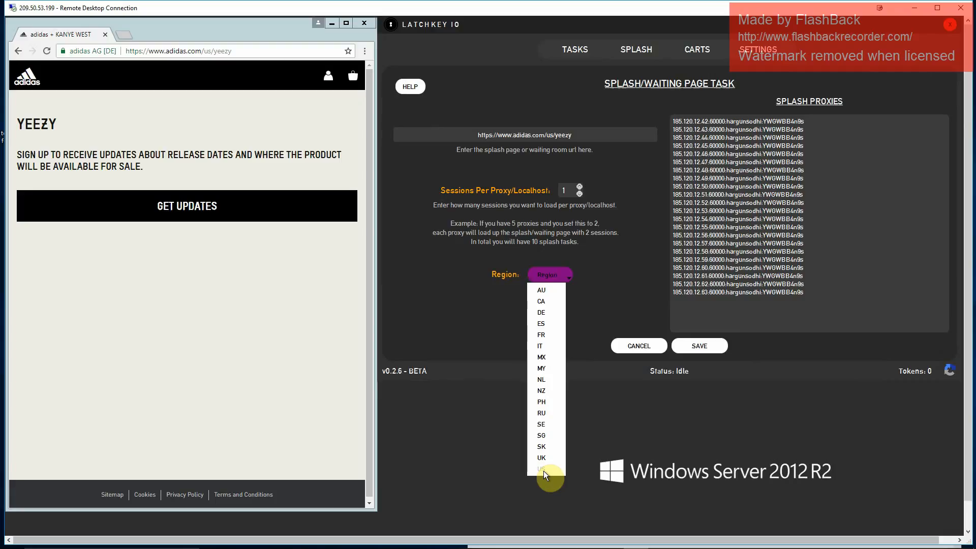
left_click(609, 292)
double_click(549, 135)
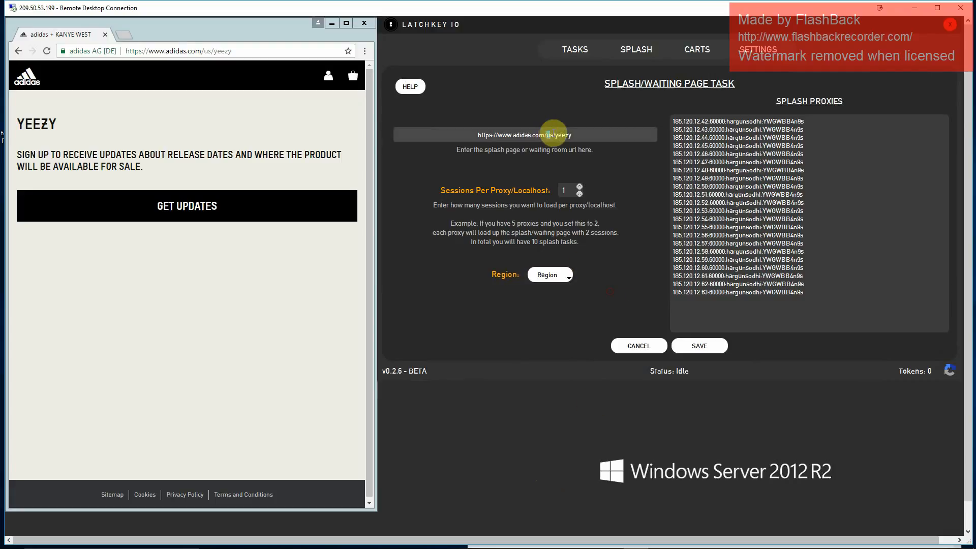
left_click(550, 277)
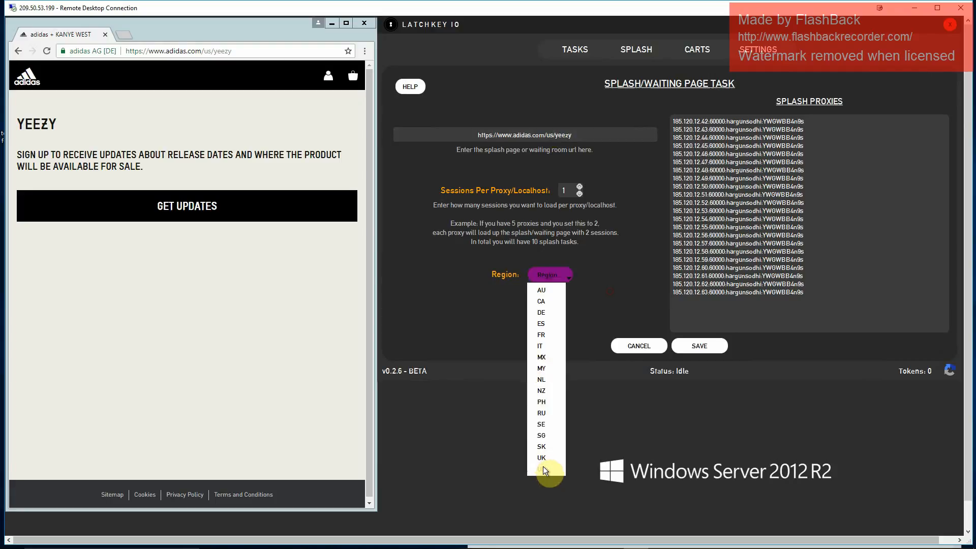
left_click(543, 465)
left_click(689, 345)
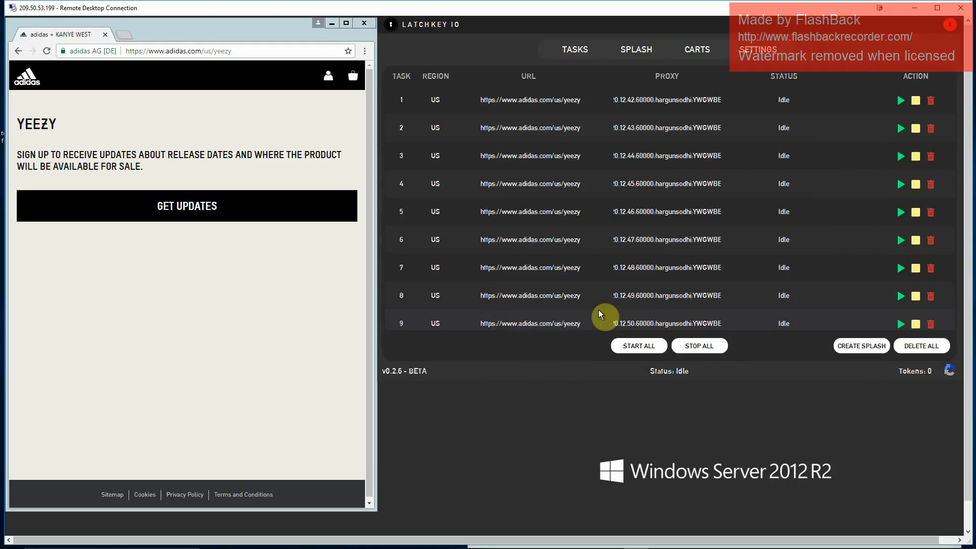
scroll(596, 243, "down", 4)
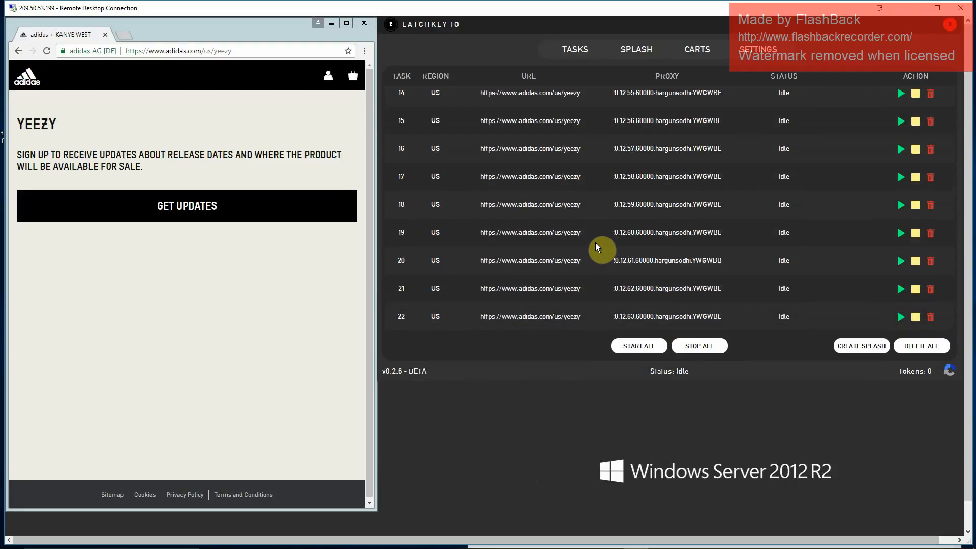
- Start a new task and enter product ID F36640, copied from the ADIDAS US DROP post in Discord's LatchKeyIO setup channel
left_click(579, 46)
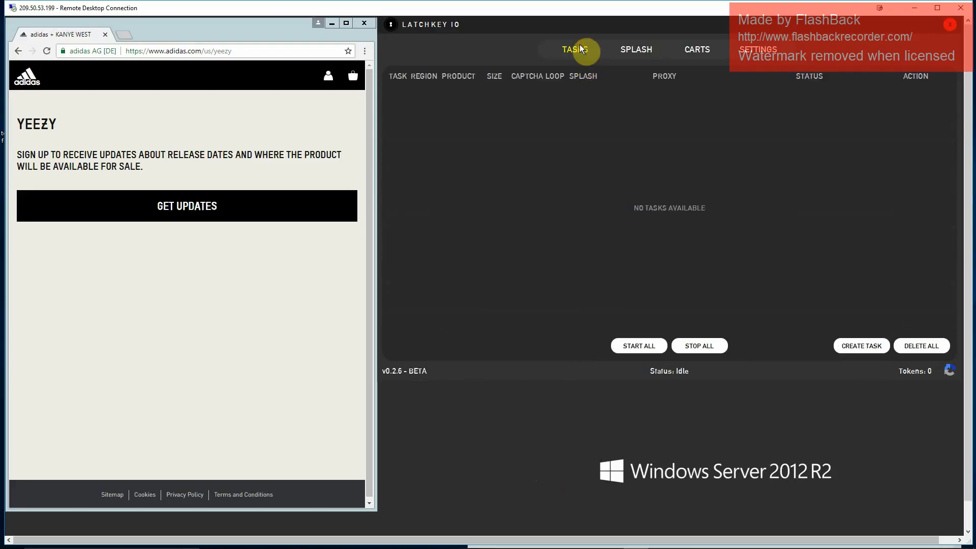
left_click(635, 52)
left_click(566, 47)
left_click(861, 346)
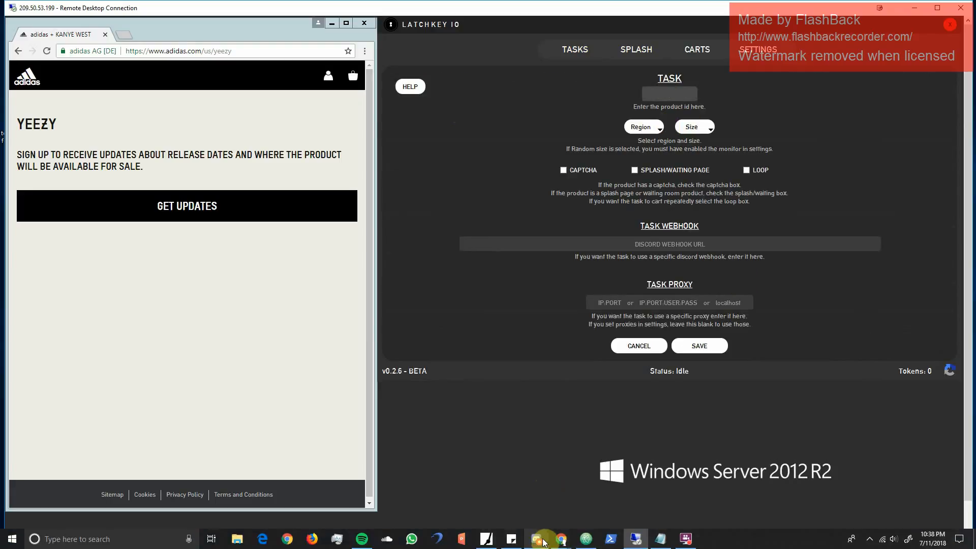
left_click(536, 538)
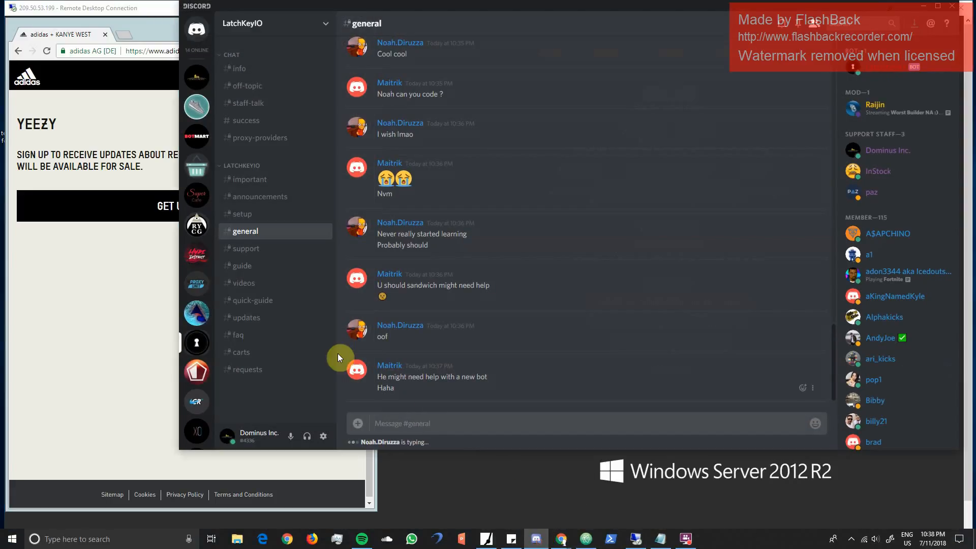
left_click(255, 214)
double_click(440, 365)
key("ctrl+c")
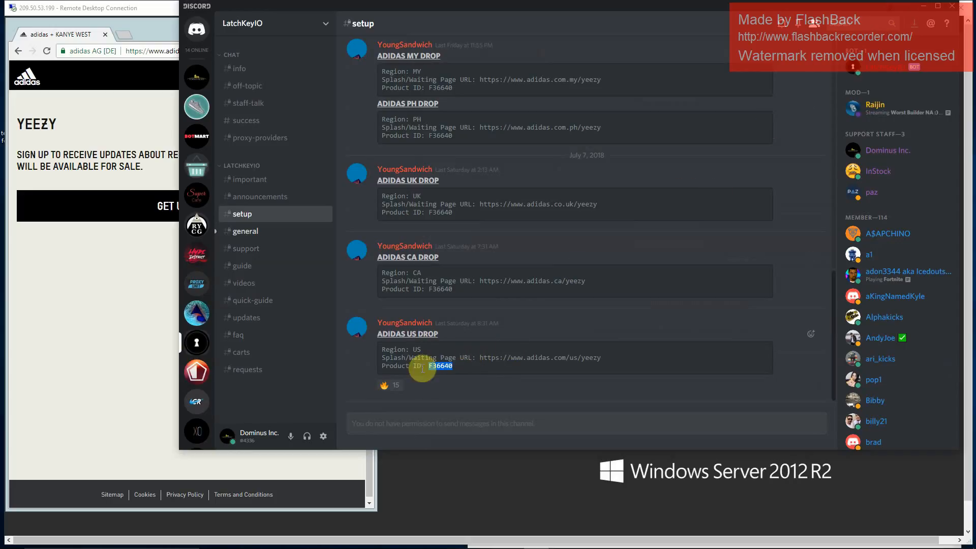
left_click(924, 9)
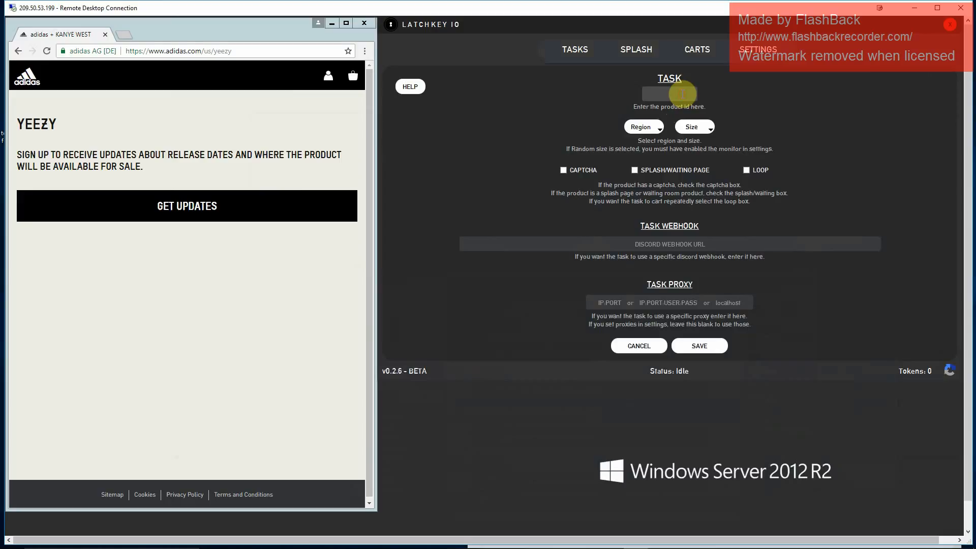
left_click(676, 95)
key("ctrl+v")
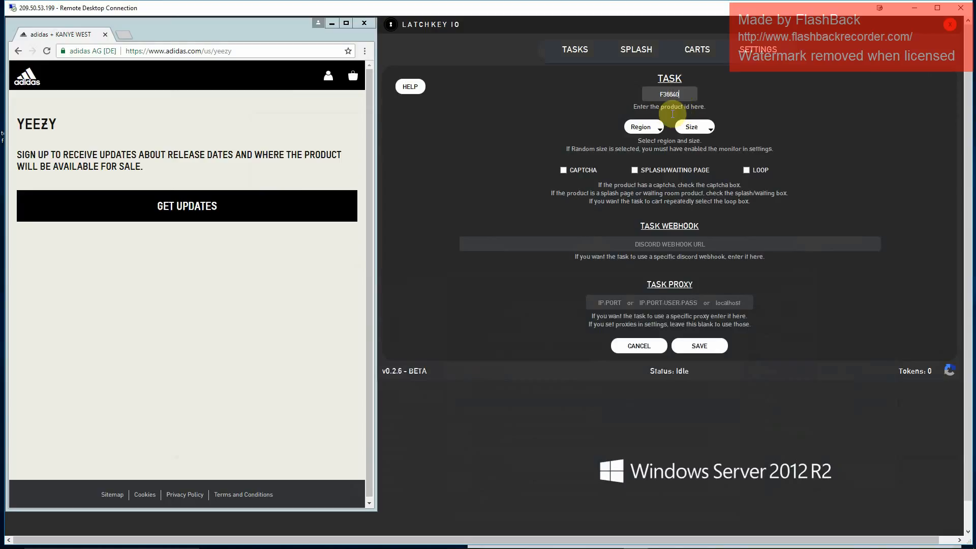
- Set the task's region to US and size to Random, and enable the captcha, splash/waiting page and loop options
left_click(648, 129)
left_click(642, 321)
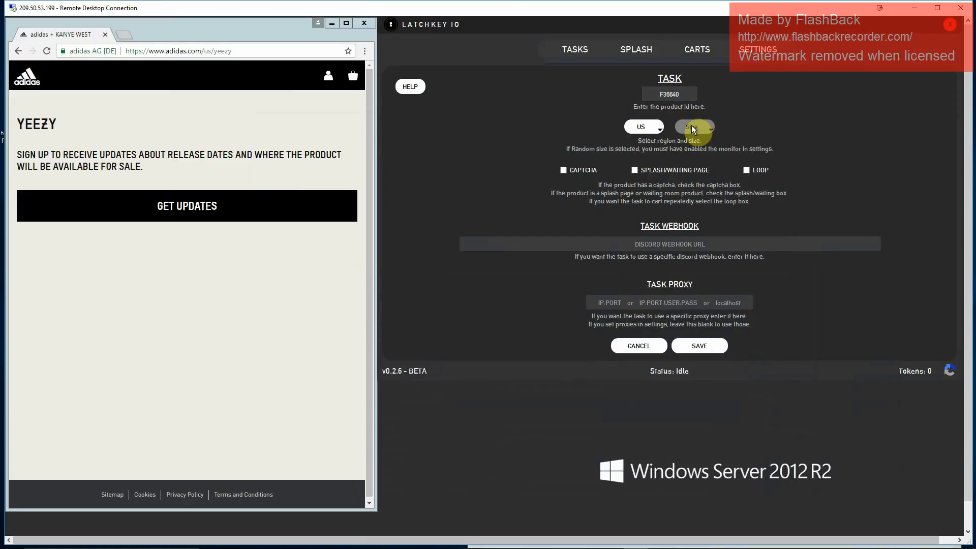
left_click(692, 128)
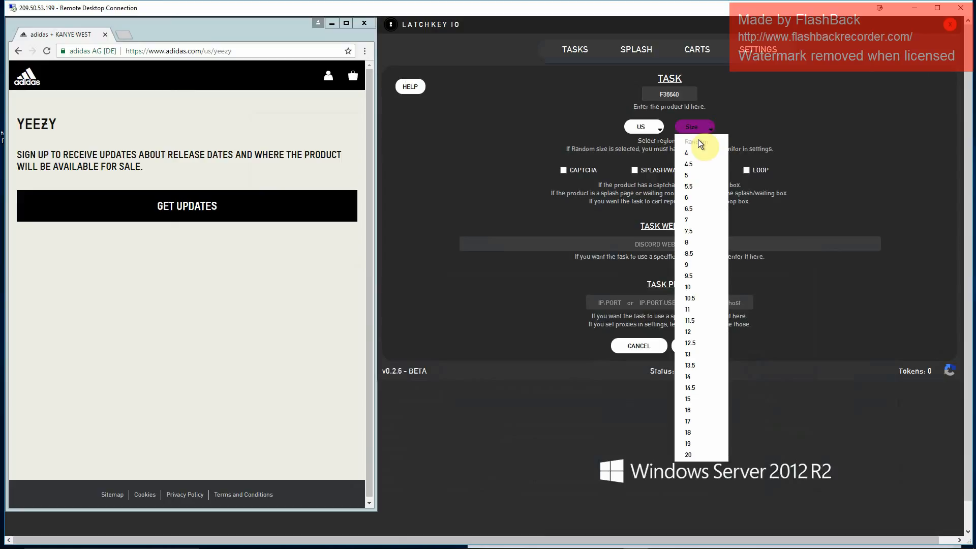
left_click(697, 143)
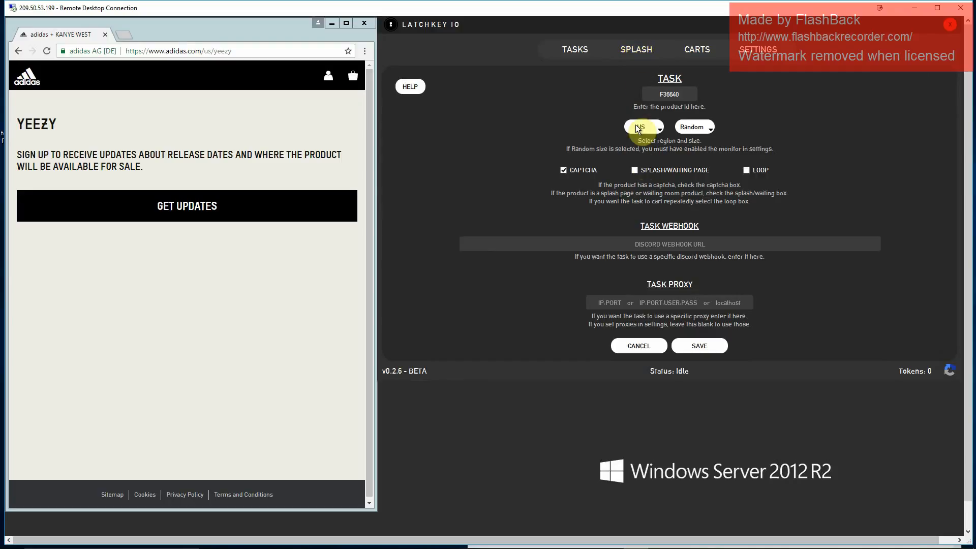
left_click(634, 171)
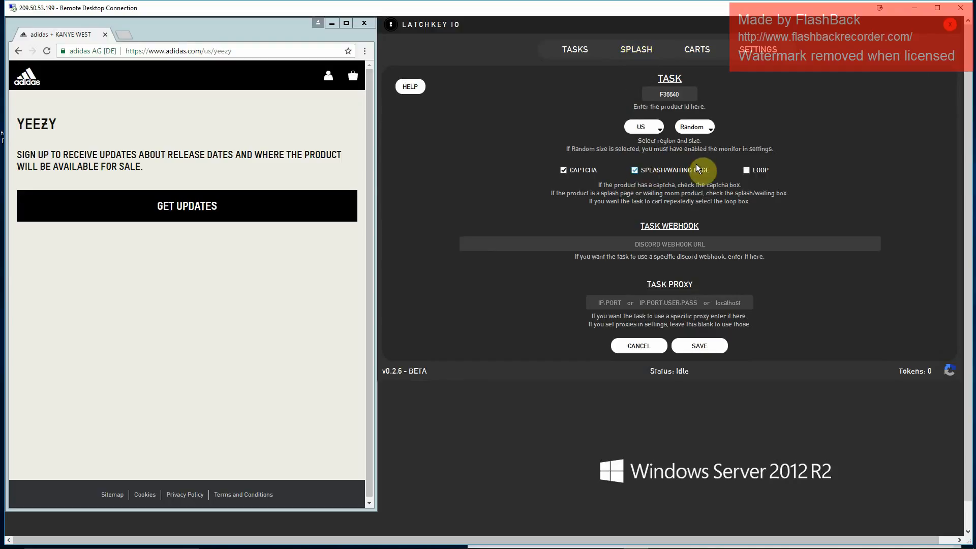
left_click(745, 169)
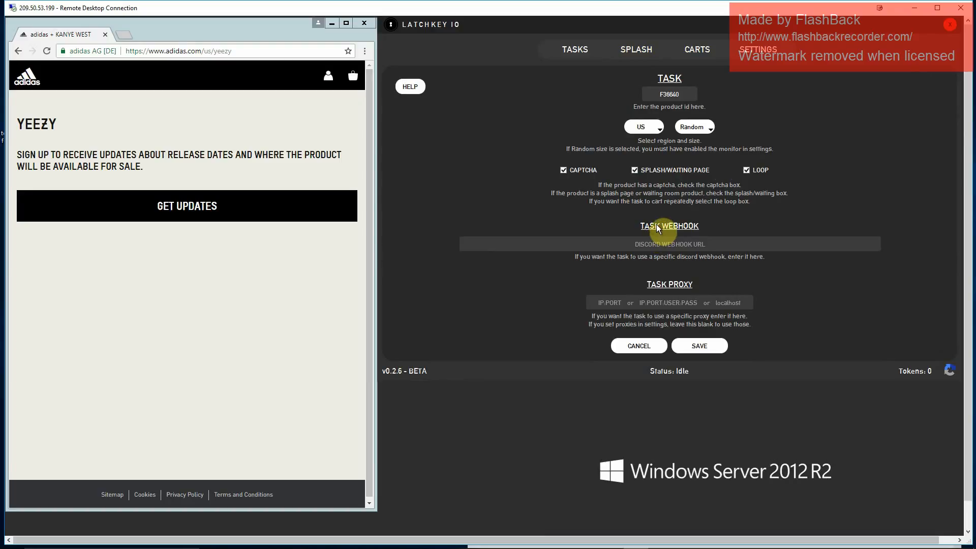
- Leave the task webhook and task proxy blank and save the task
left_click(681, 244)
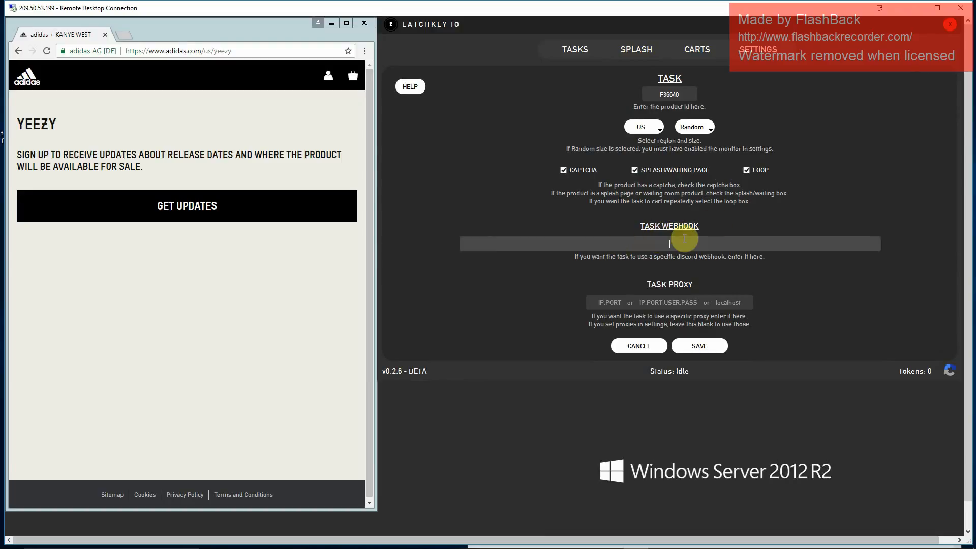
left_click(713, 213)
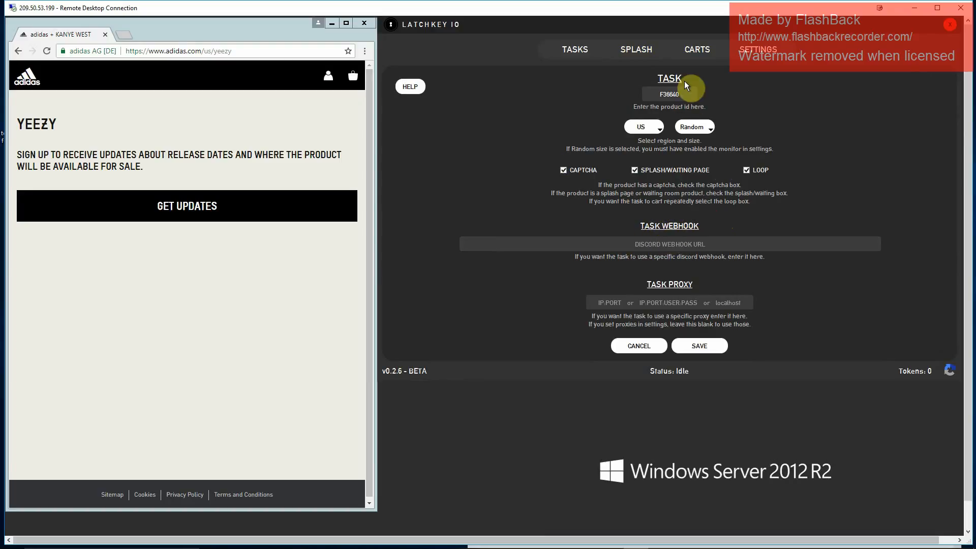
left_click(697, 243)
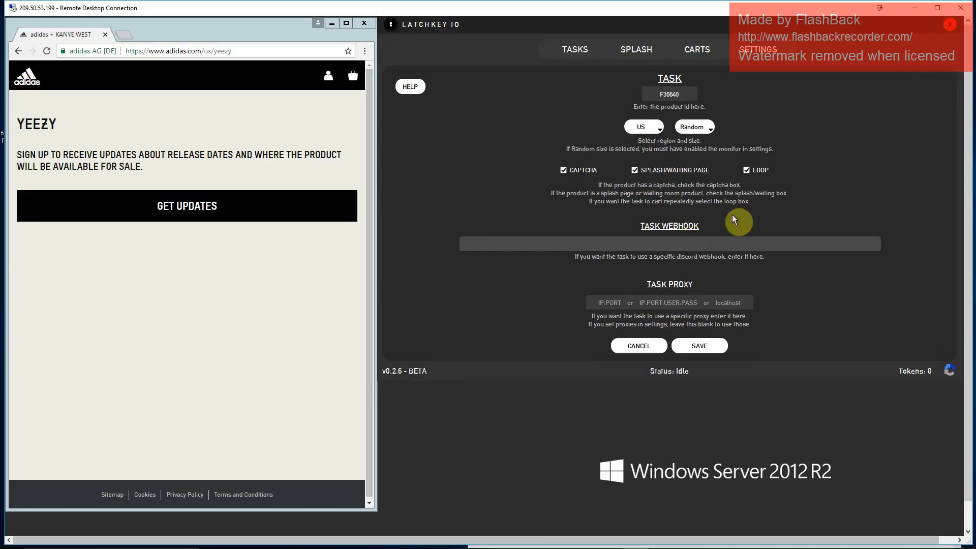
left_click(720, 223)
left_click(727, 243)
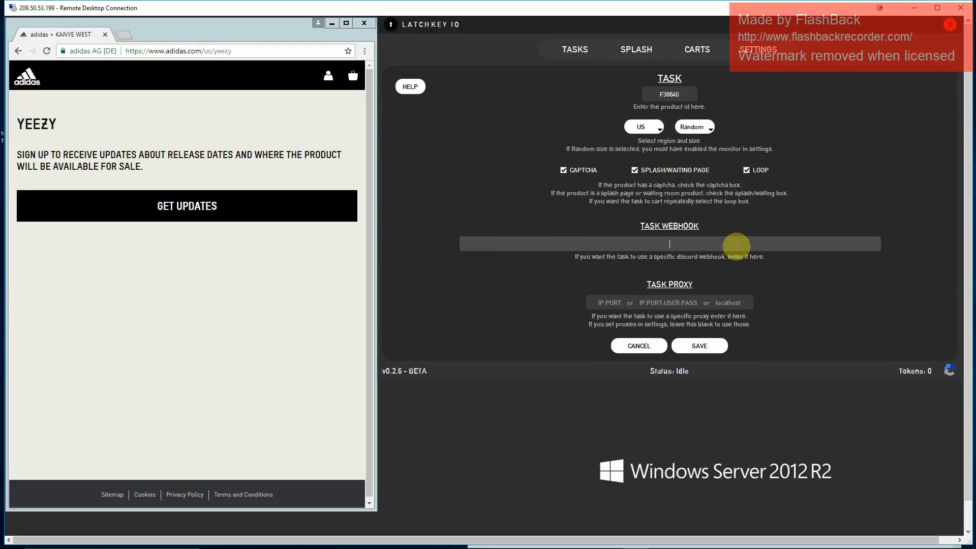
left_click(686, 300)
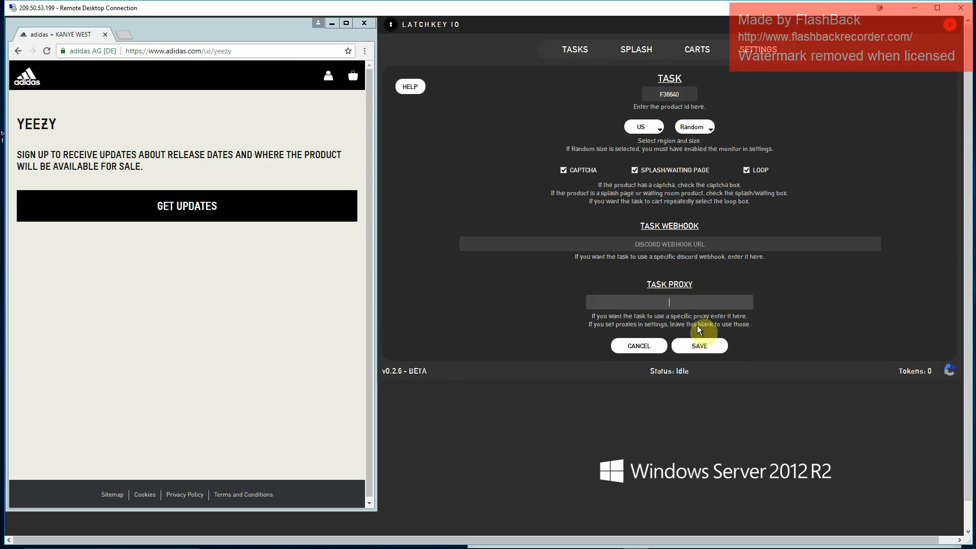
left_click(708, 344)
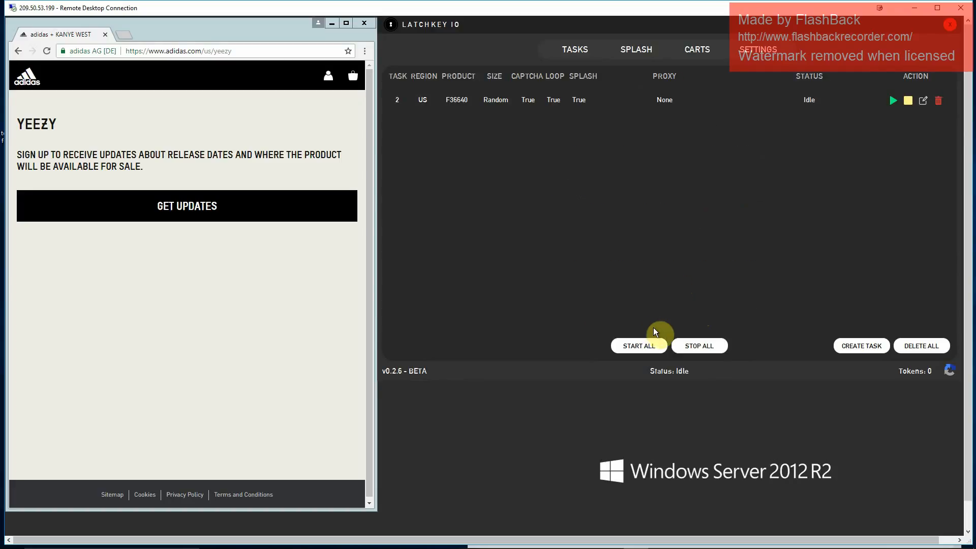
- Create a second task for product F36640 with region US, size Random, and captcha, splash/waiting page and loop enabled
left_click(862, 344)
left_click(664, 100)
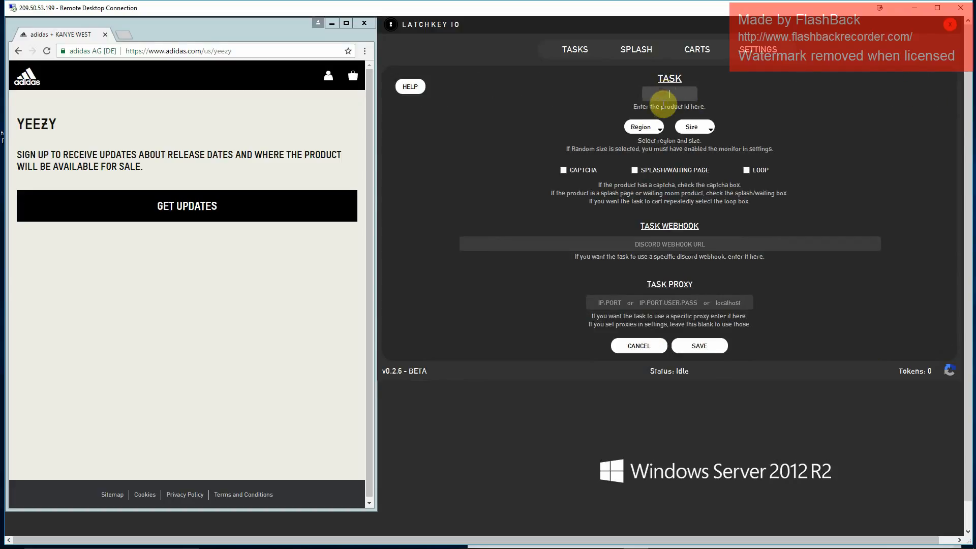
key("ctrl+v")
left_click(651, 126)
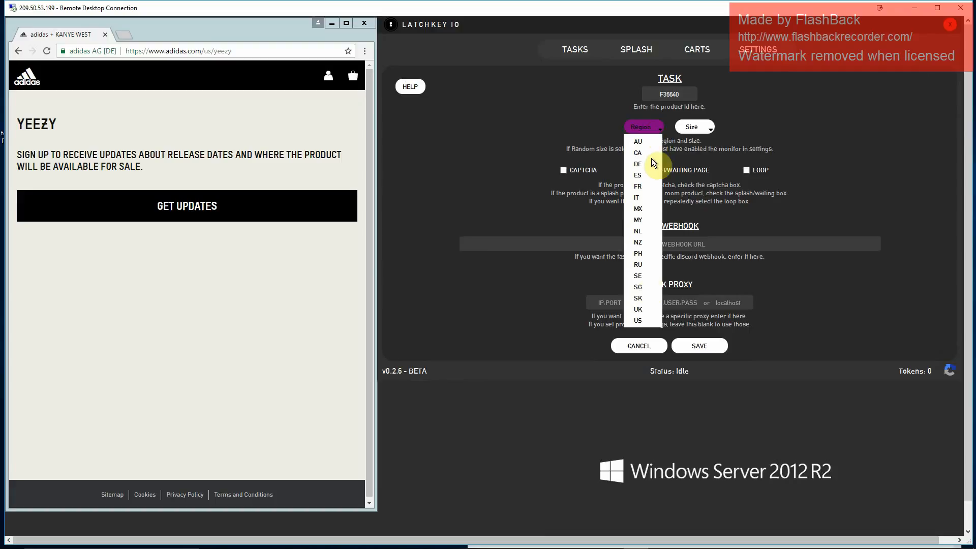
left_click(646, 321)
left_click(701, 127)
left_click(700, 133)
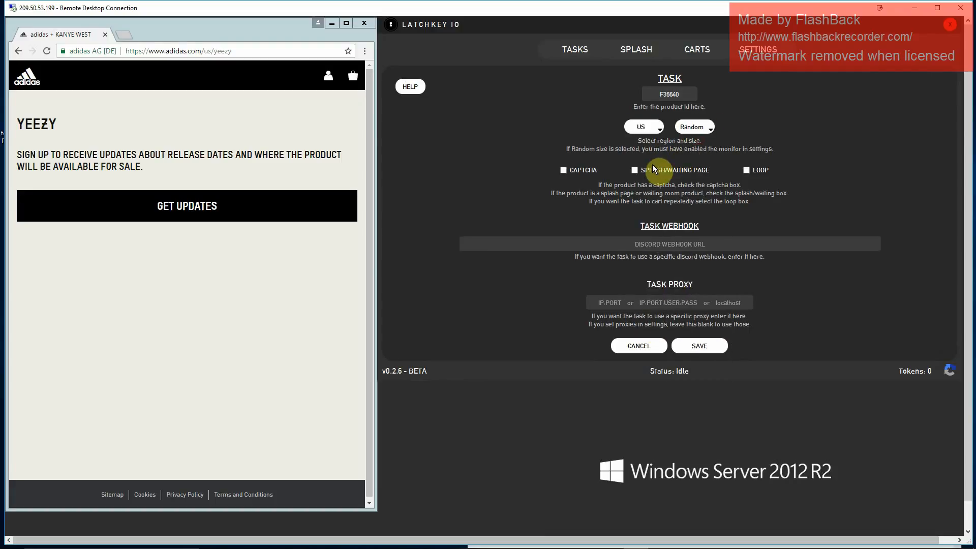
left_click(579, 170)
left_click(671, 171)
left_click(747, 169)
left_click(701, 341)
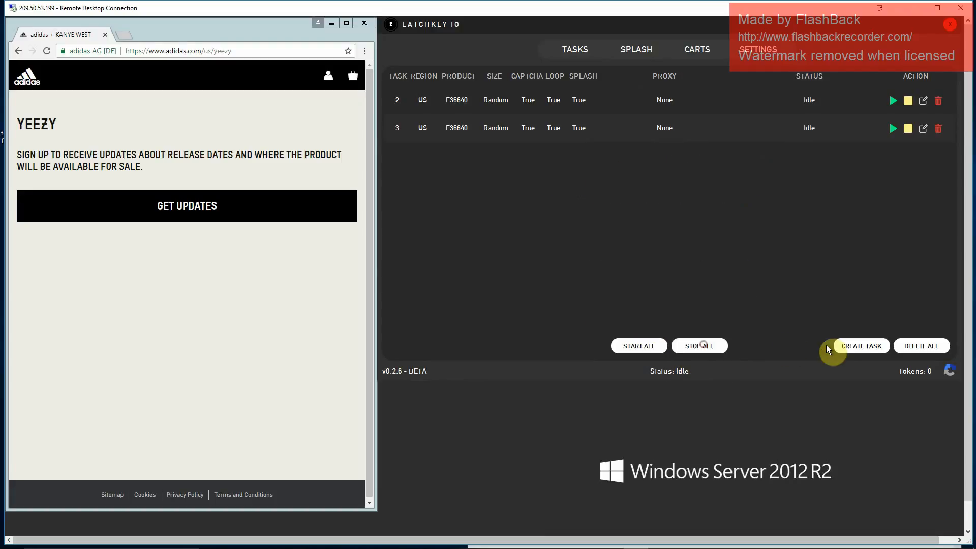
- Add a third F36640 task with the same US region, Random size, and captcha, splash/waiting page and loop options
left_click(834, 350)
key("ctrl+v")
left_click(645, 126)
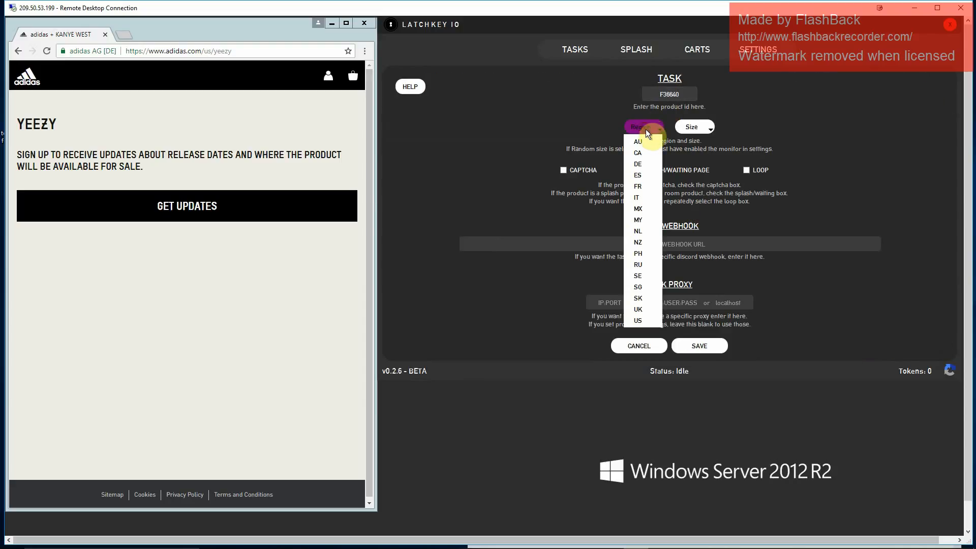
left_click(642, 322)
left_click(684, 124)
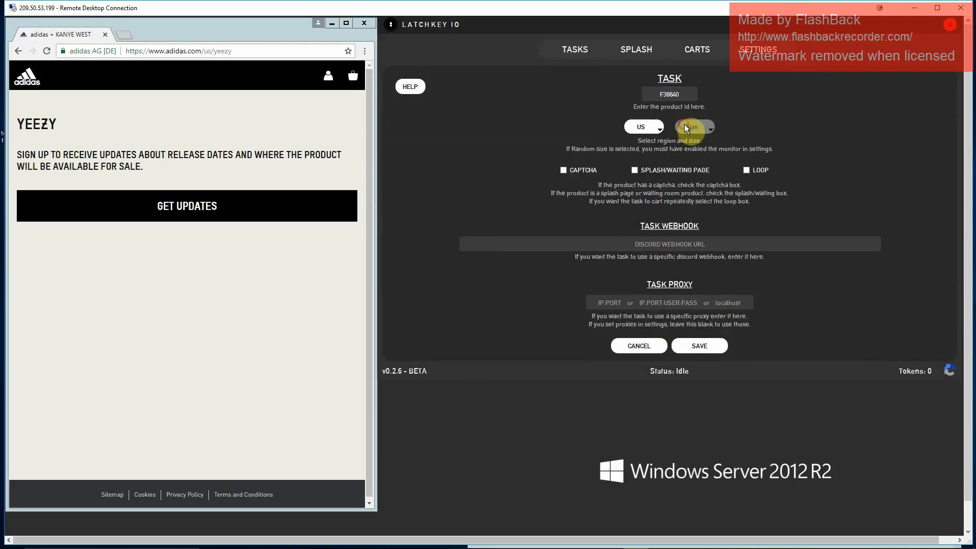
left_click(699, 139)
left_click(589, 170)
left_click(667, 170)
left_click(700, 345)
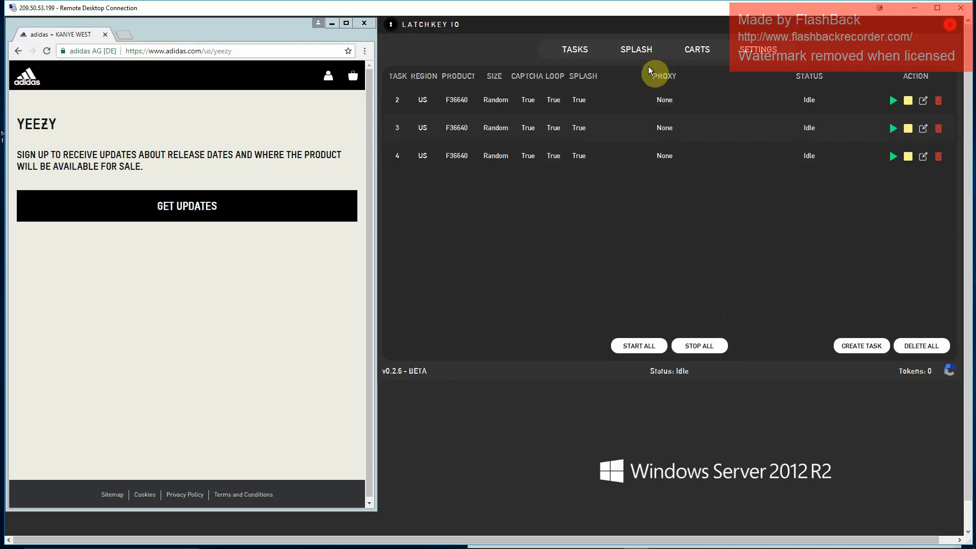
- Clear all the existing BB6168 entries from the carts list
left_click(683, 50)
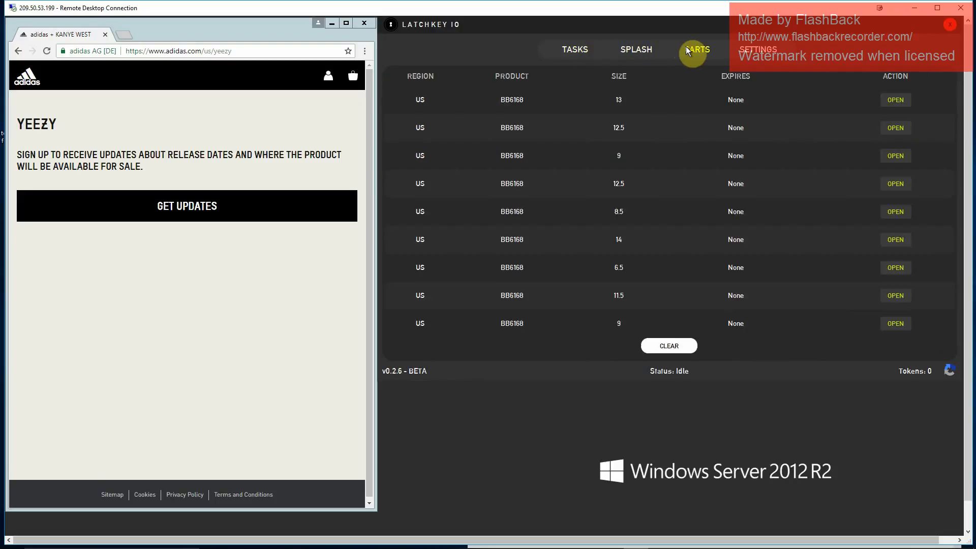
left_click(669, 343)
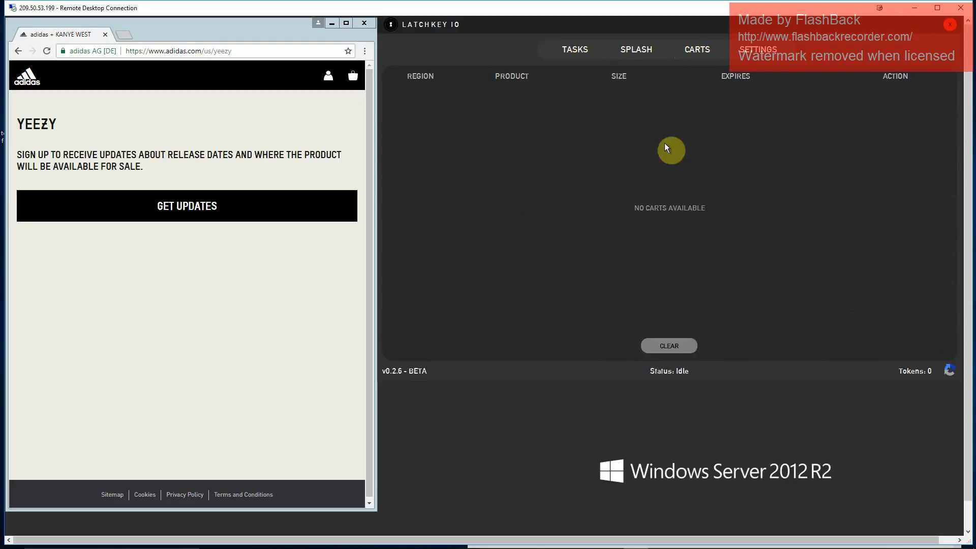
- Examine the Discord API settings for the adidas account name, catchall email domain and account password used when sending carts
left_click(769, 49)
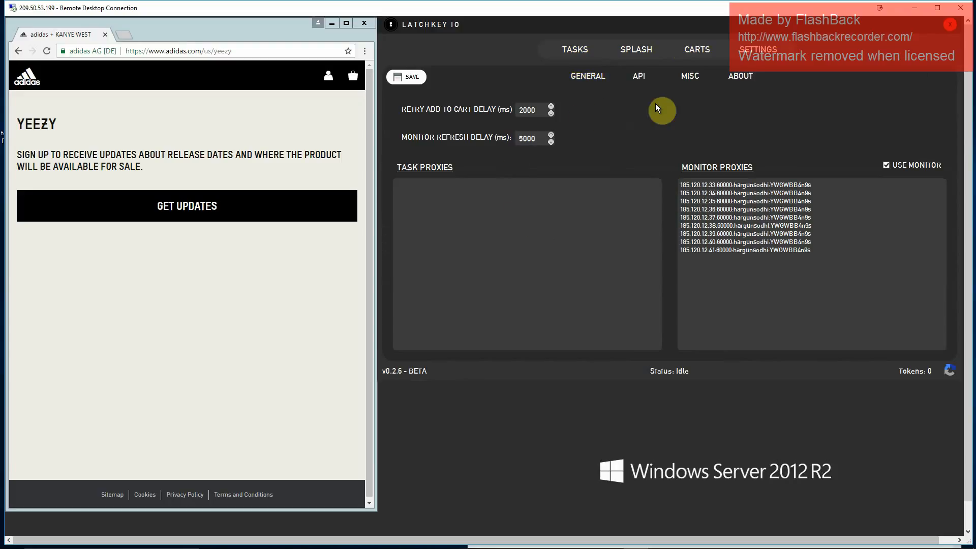
left_click(639, 75)
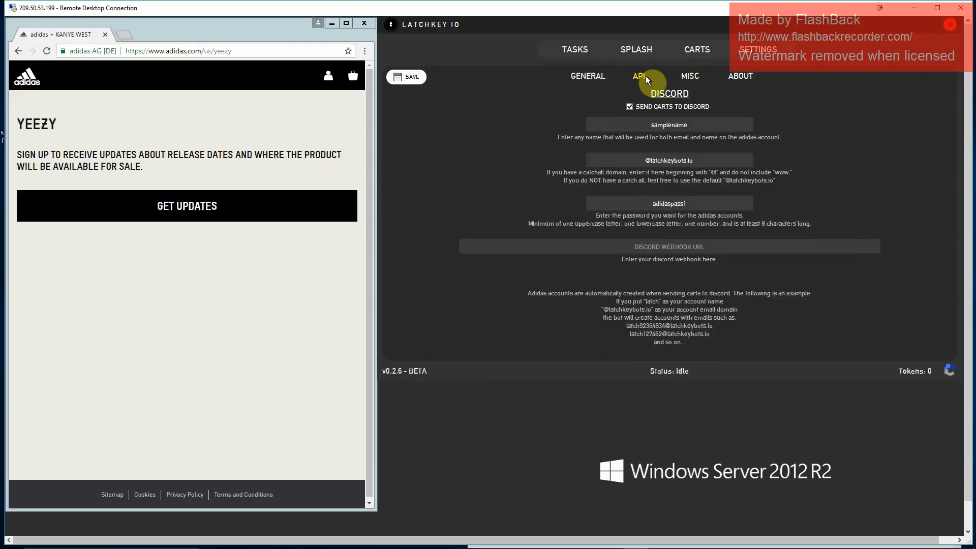
left_click_drag(697, 125, 635, 126)
left_click(711, 171)
left_click_drag(712, 200, 643, 203)
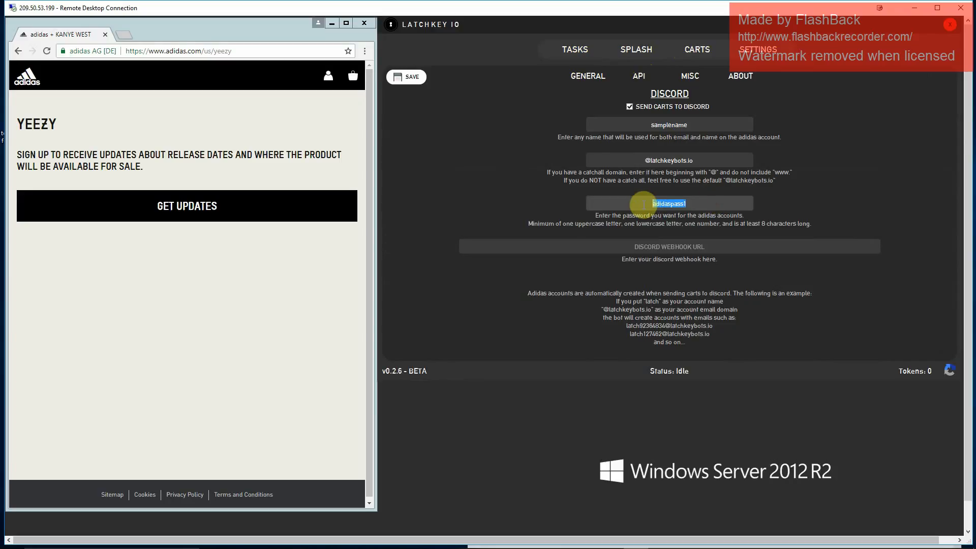
left_click_drag(689, 124, 647, 125)
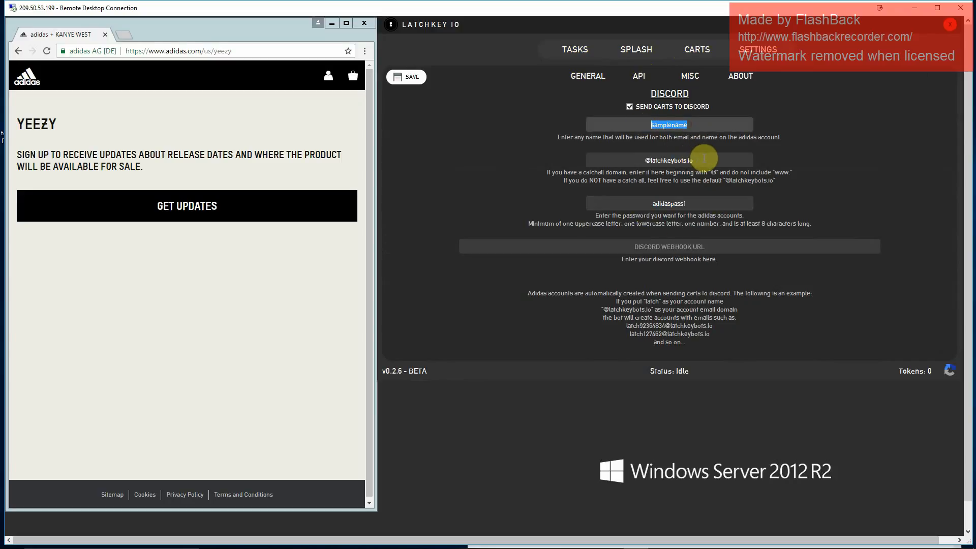
left_click_drag(705, 160, 646, 160)
left_click_drag(693, 201, 643, 203)
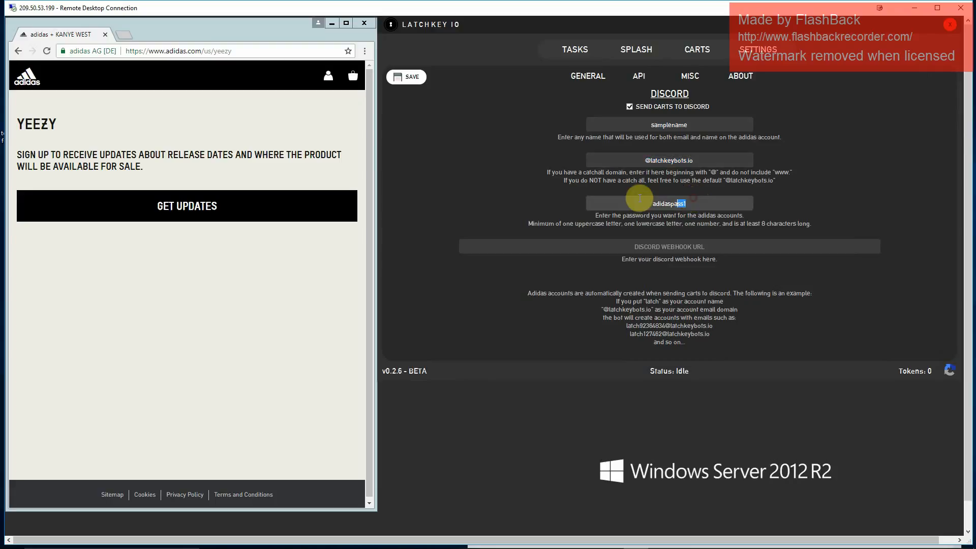
- Examine the Discord webhook field and the captcha services section with its 2Captcha and Anti-Captcha API key fields
left_click(660, 245)
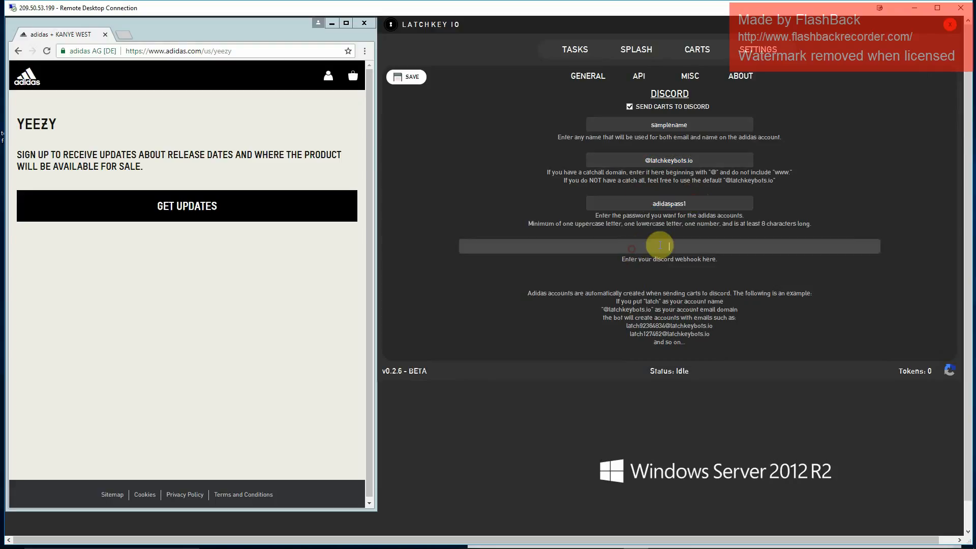
left_click(690, 75)
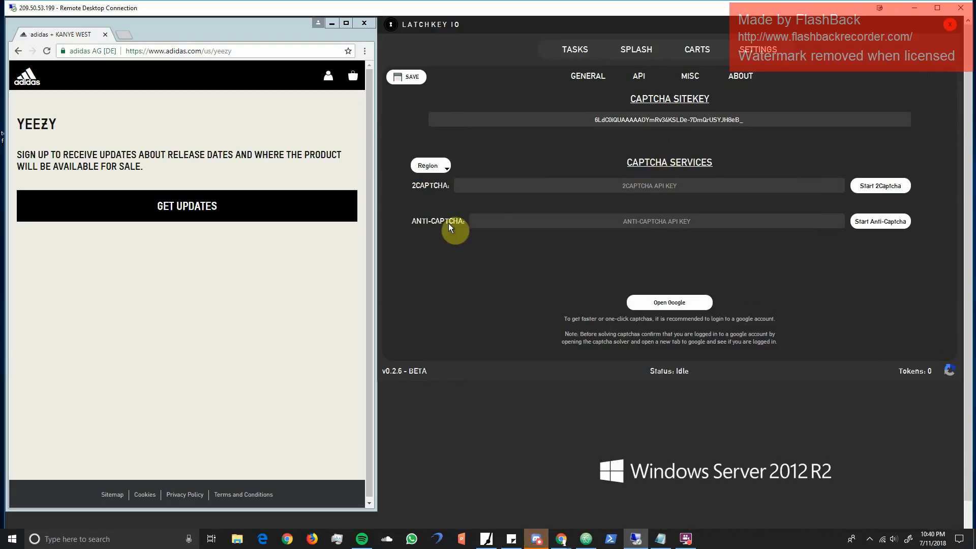
left_click(584, 184)
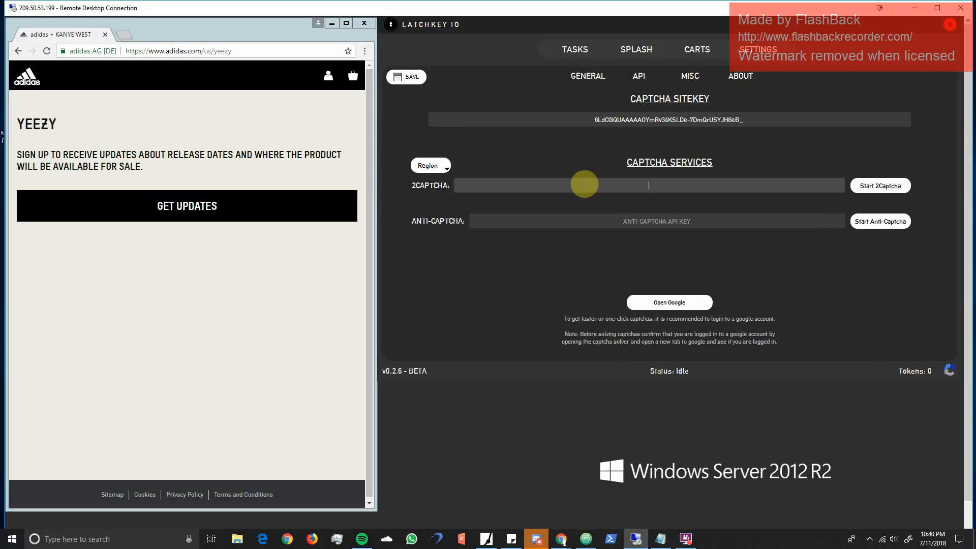
left_click(567, 163)
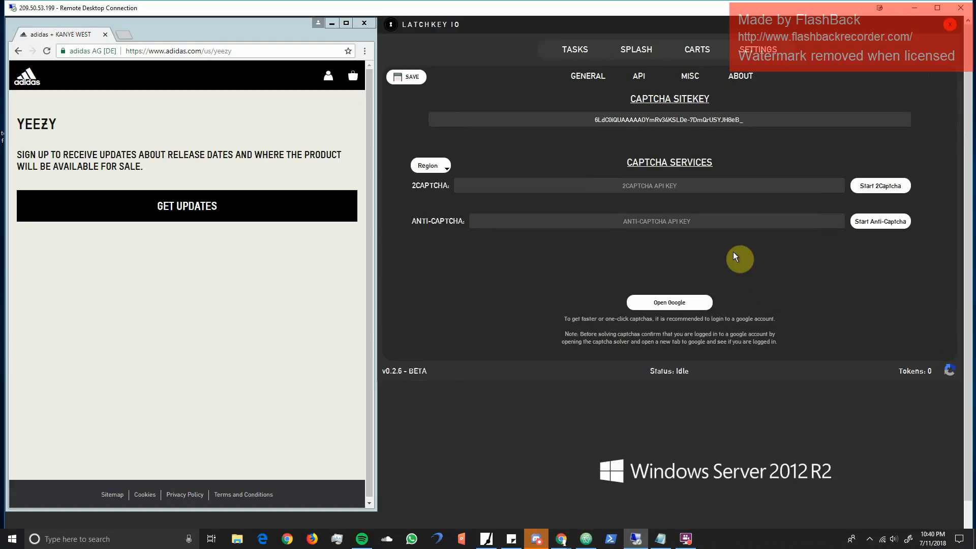
left_click(688, 186)
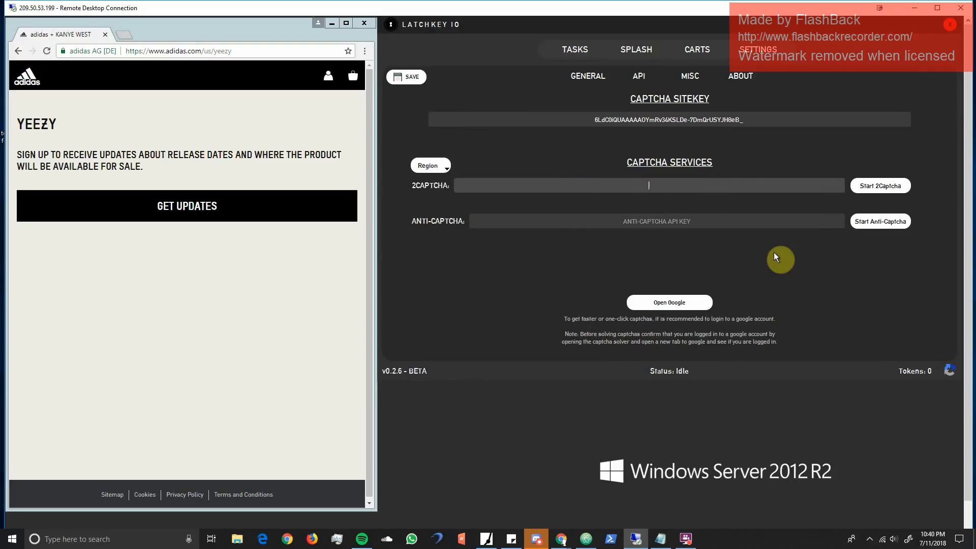
left_click(596, 161)
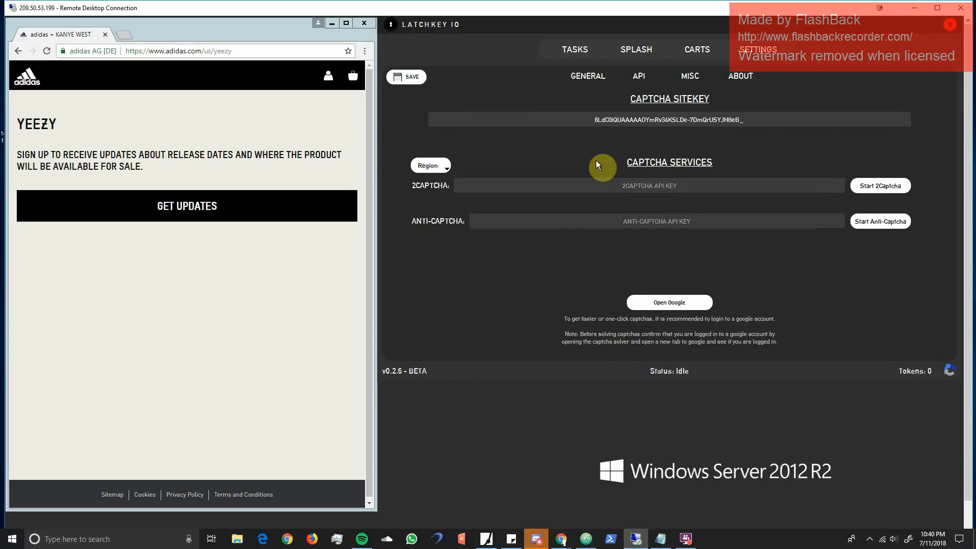
left_click(658, 186)
left_click(619, 219)
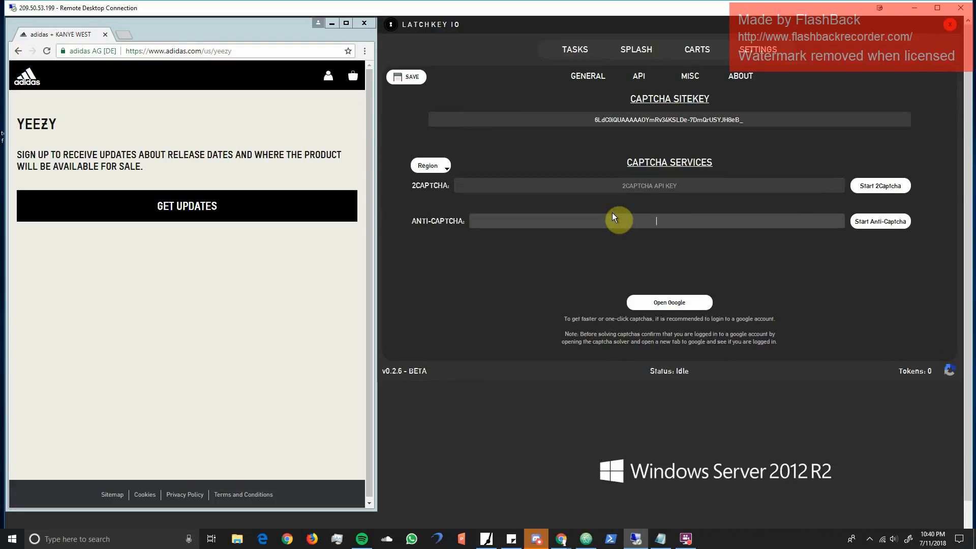
- Set the captcha services region to US and save the settings
left_click(425, 172)
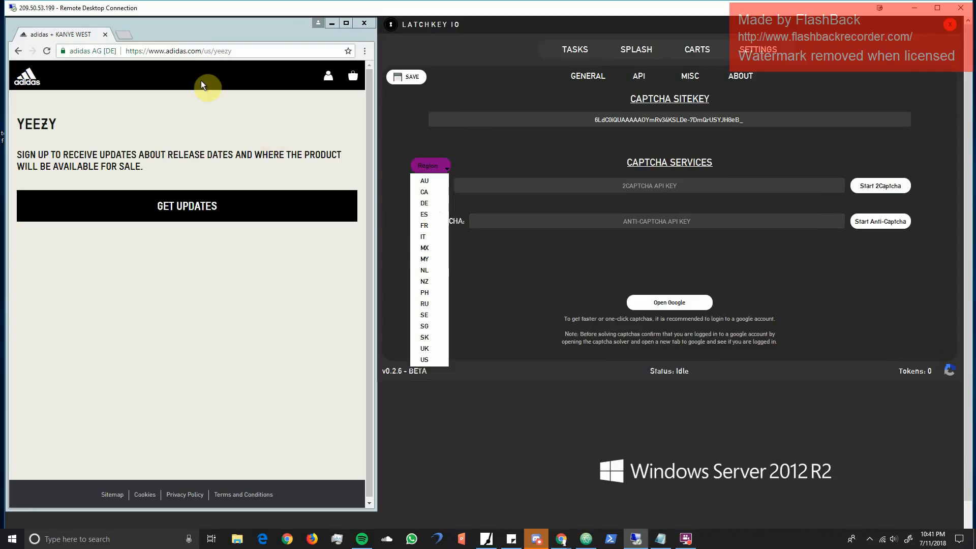
double_click(207, 51)
left_click(423, 164)
left_click(430, 367)
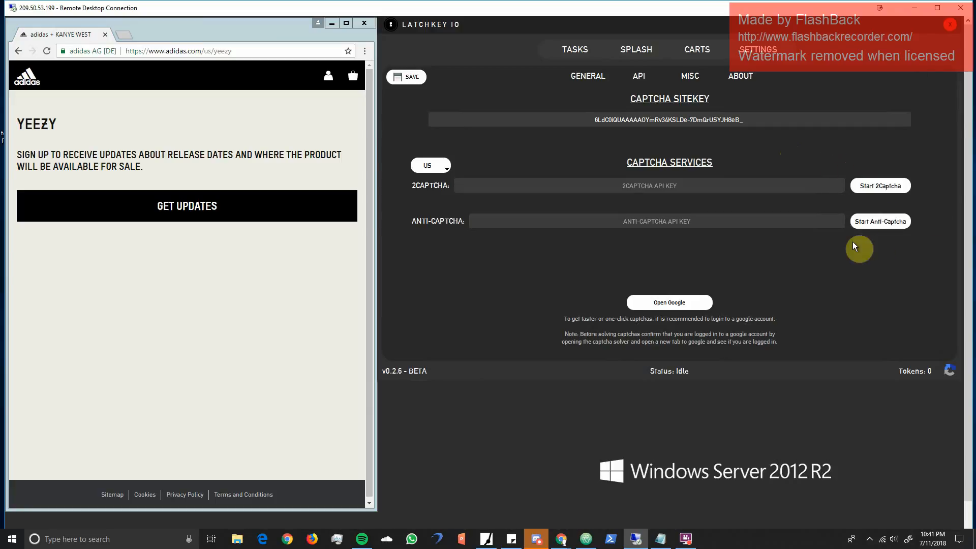
left_click(410, 80)
- Review the F36640 product tasks, the carts list and the US adidas Yeezy splash tasks with their proxies
left_click(733, 77)
left_click(590, 47)
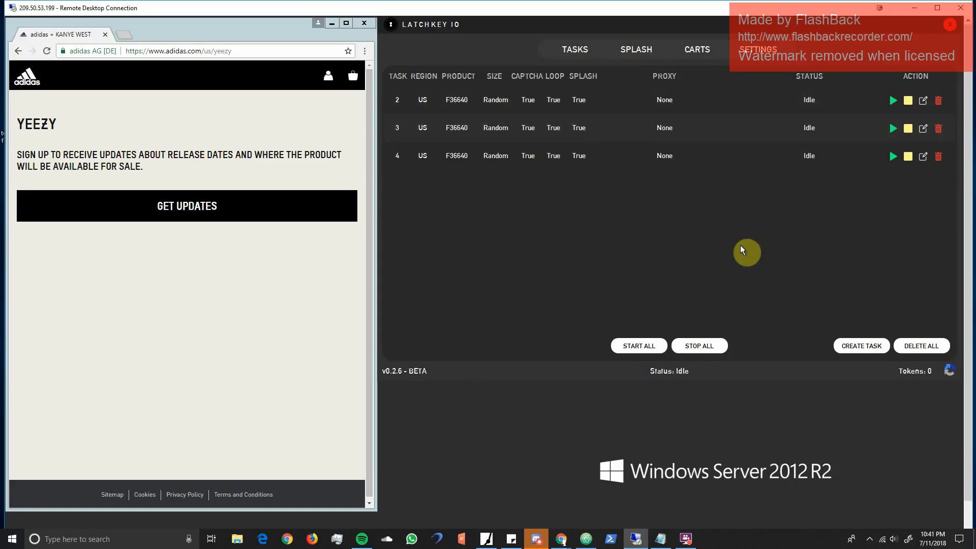
left_click(634, 50)
left_click(691, 50)
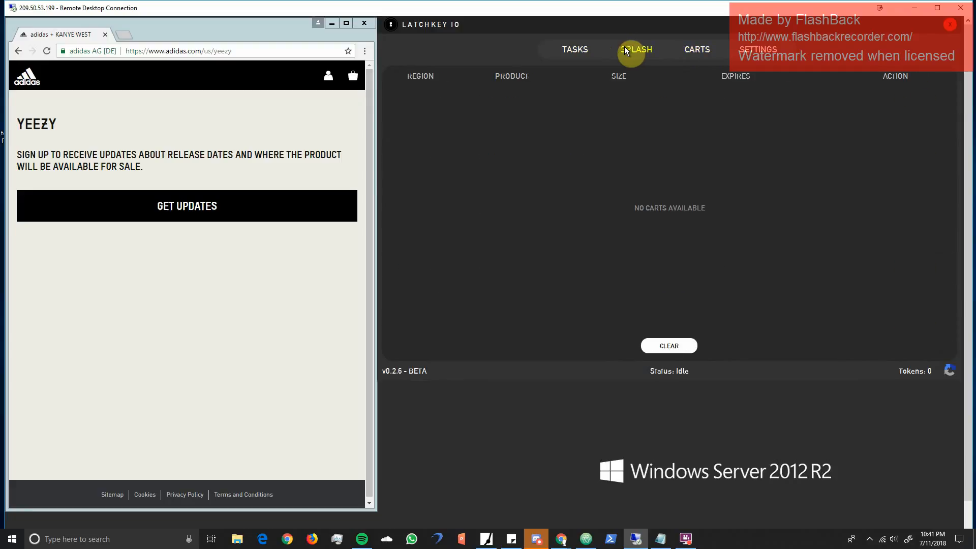
left_click(587, 47)
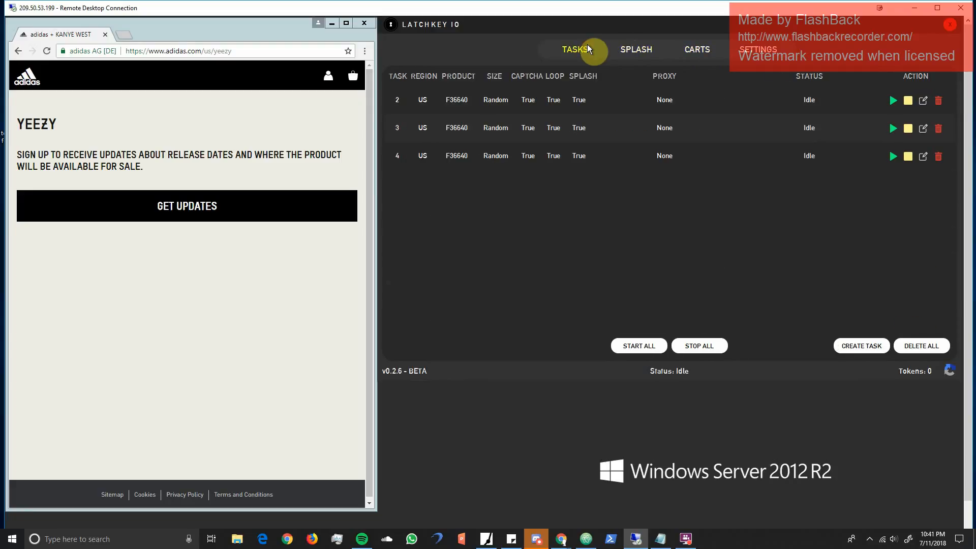
left_click(635, 48)
scroll(681, 155, "down", 7)
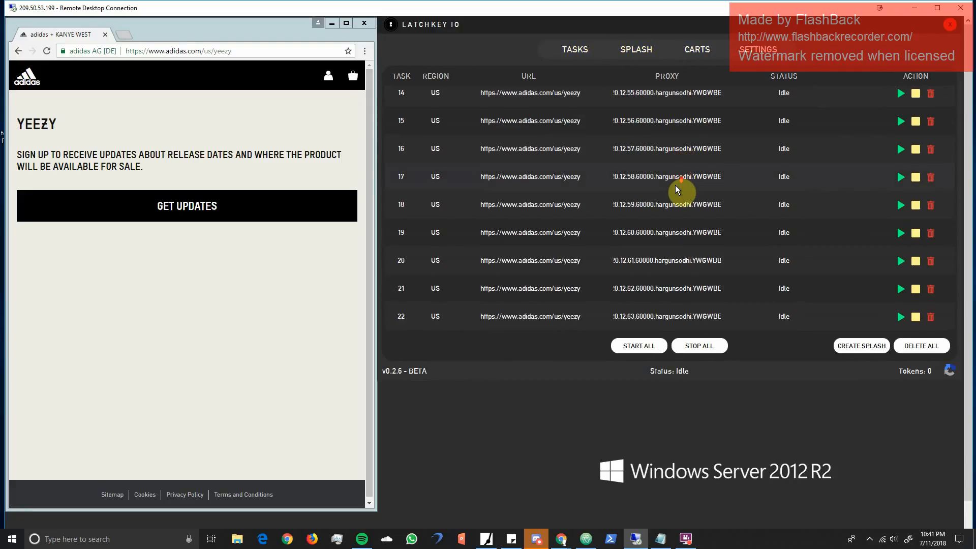
scroll(677, 190, "up", 7)
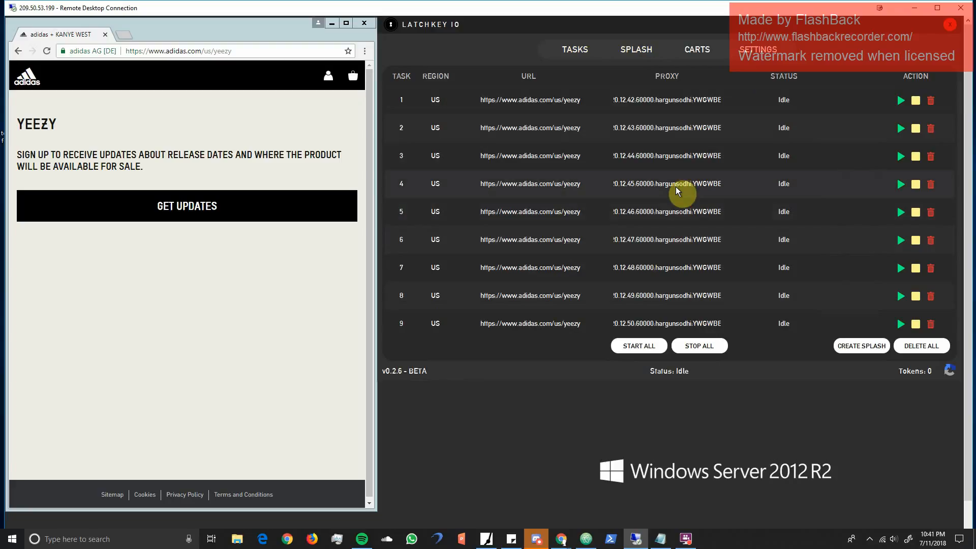
left_click(280, 35)
left_click(473, 34)
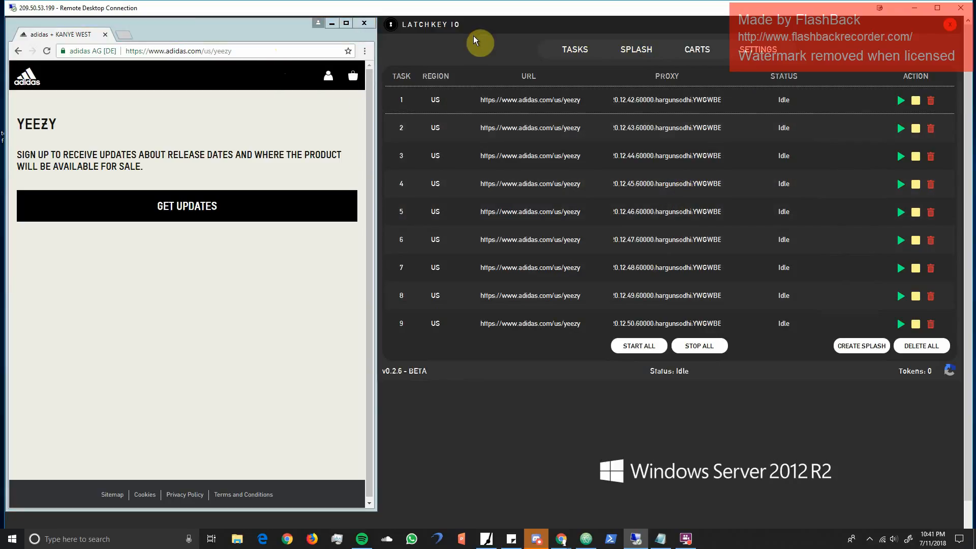
left_click(566, 55)
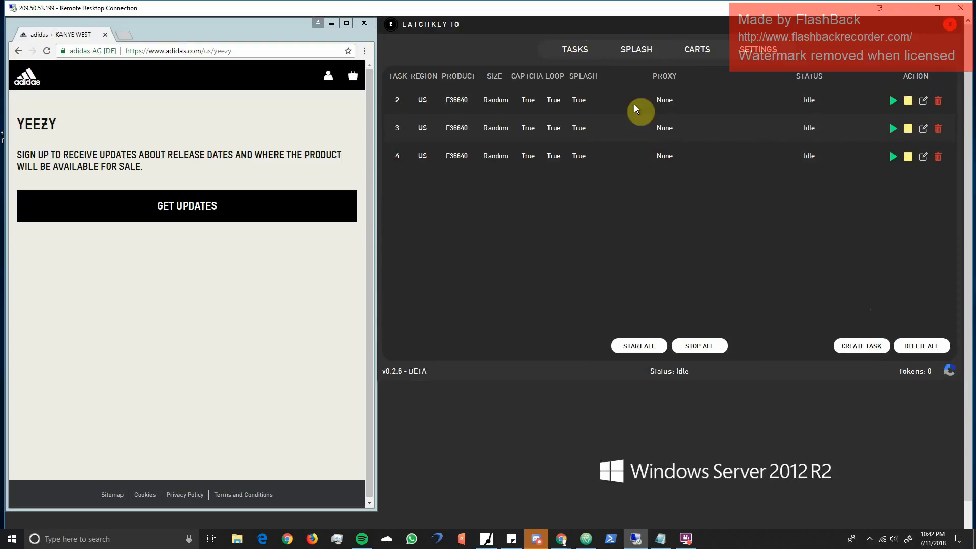
- Open the captcha harvester and answer its first street signs challenge
left_click(951, 373)
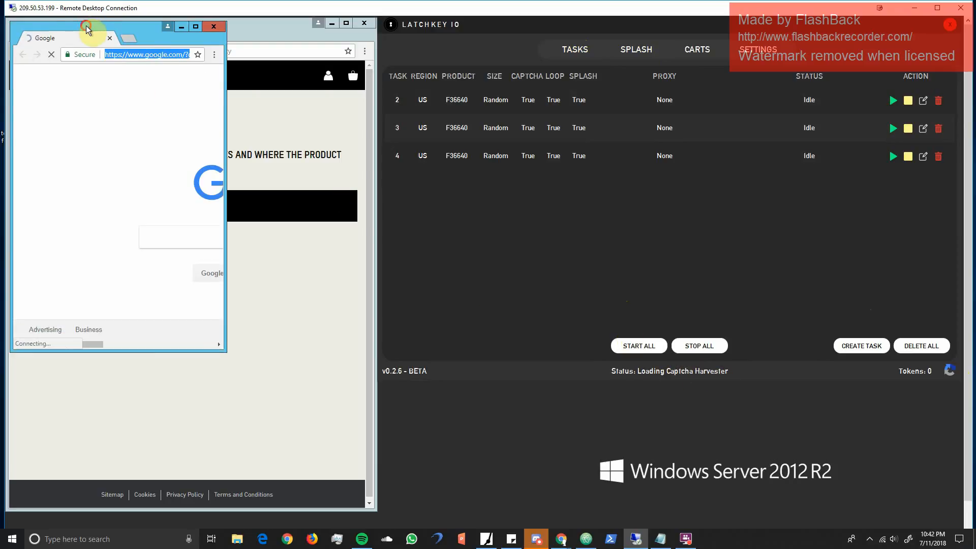
left_click_drag(87, 29, 229, 41)
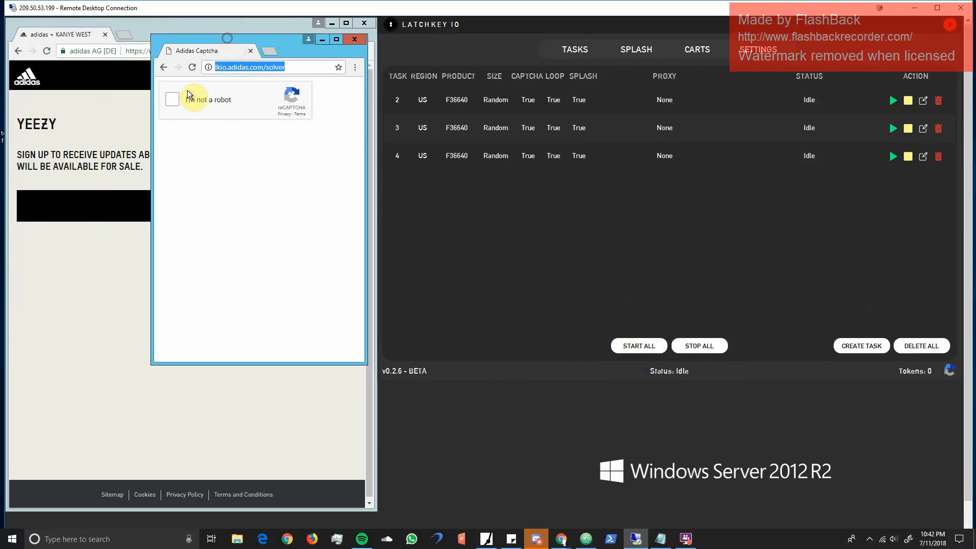
left_click(176, 101)
left_click(236, 168)
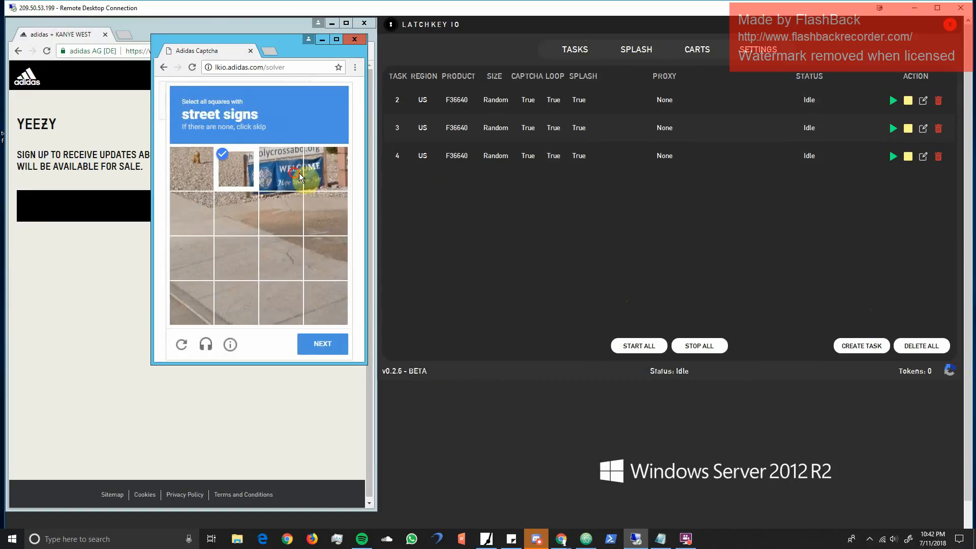
left_click(299, 173)
left_click(323, 344)
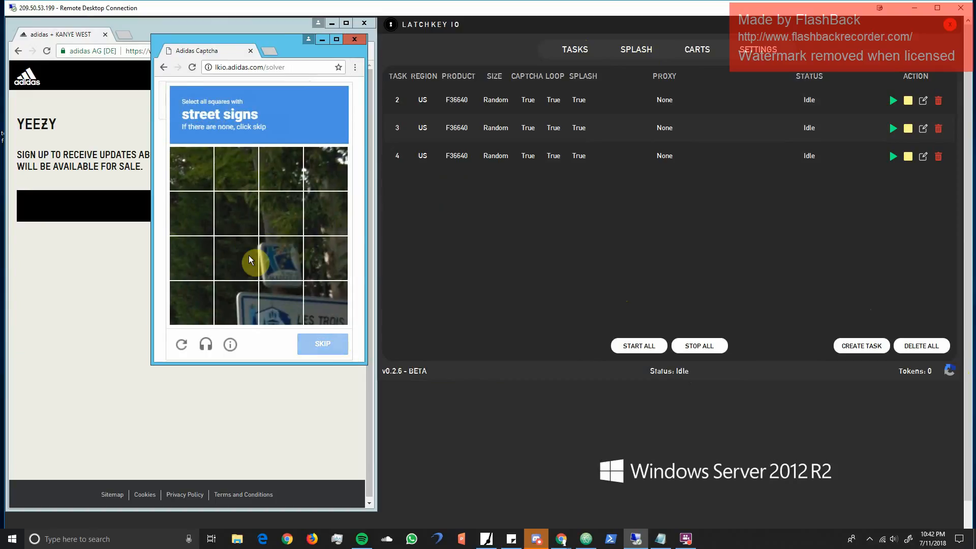
- Answer the two follow-up street signs challenges by marking the squares with signs and submitting each one
left_click(272, 267)
left_click(249, 299)
left_click(282, 304)
left_click(335, 308)
left_click(324, 340)
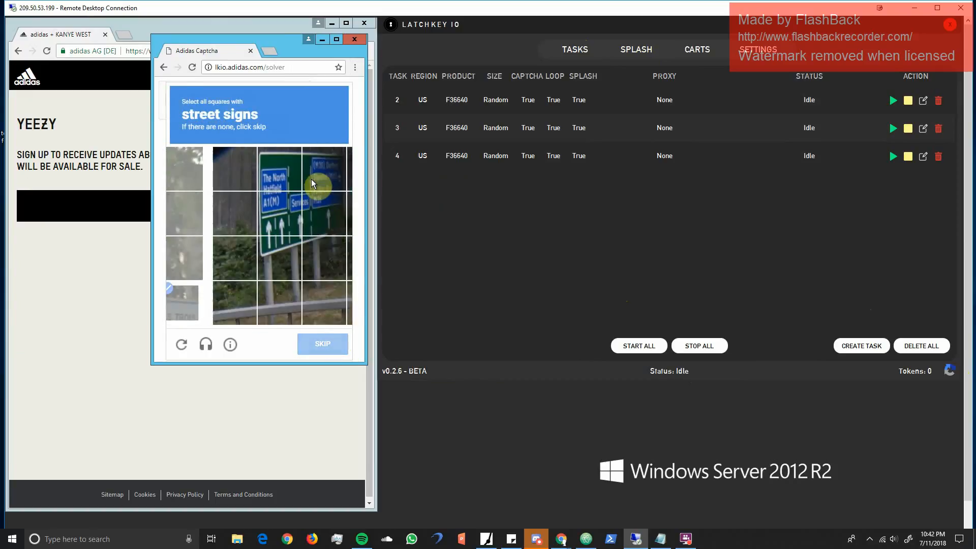
left_click(284, 171)
left_click(233, 169)
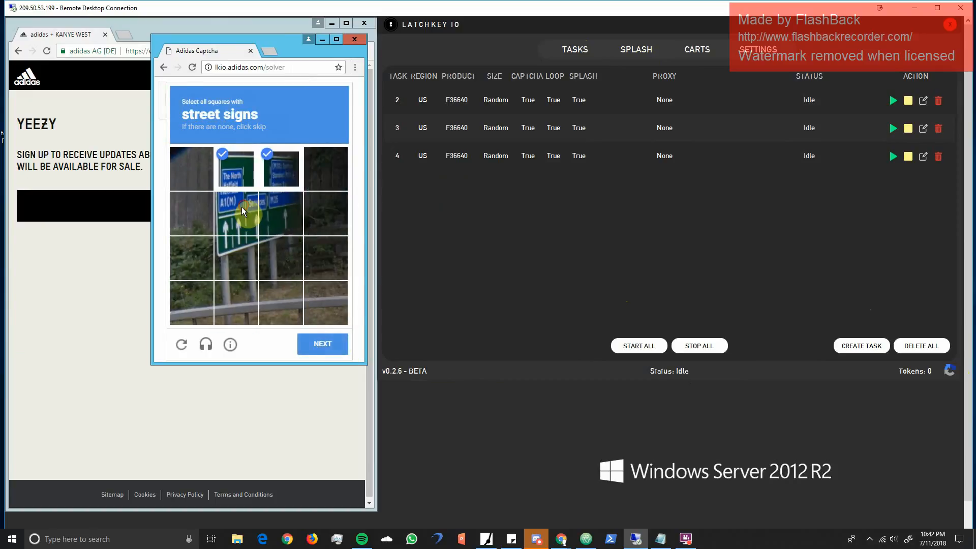
left_click(317, 357)
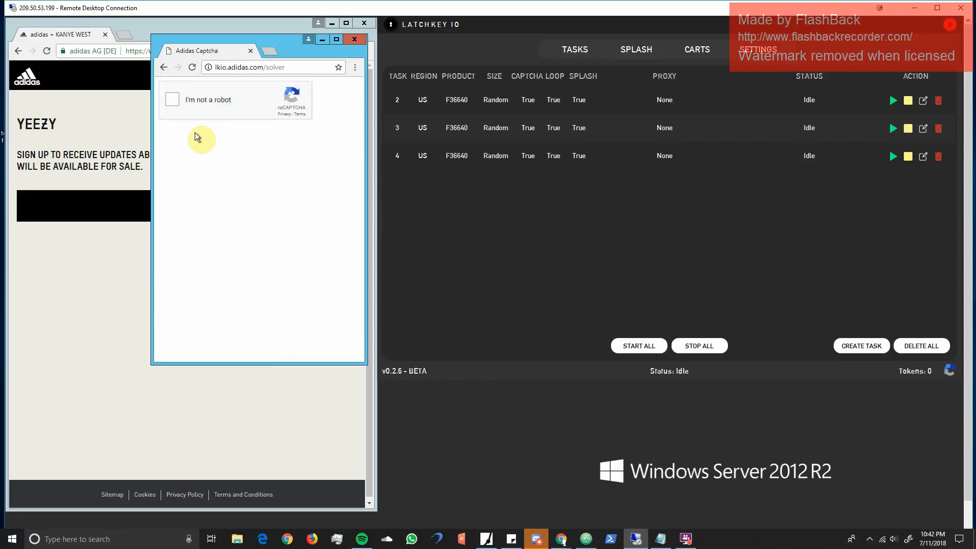
- Start another harvester captcha and submit selections for two street signs challenges
left_click(238, 217)
left_click(195, 222)
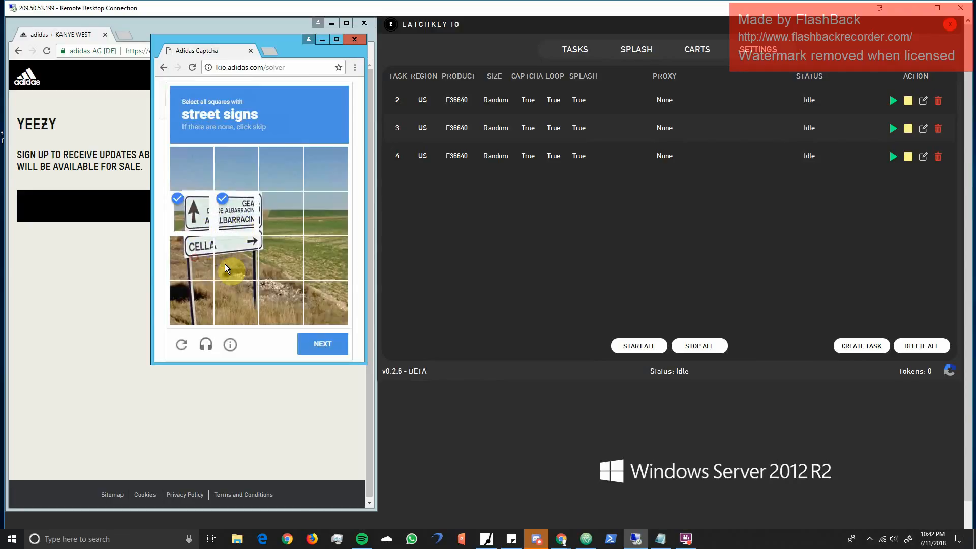
left_click(323, 344)
left_click(276, 161)
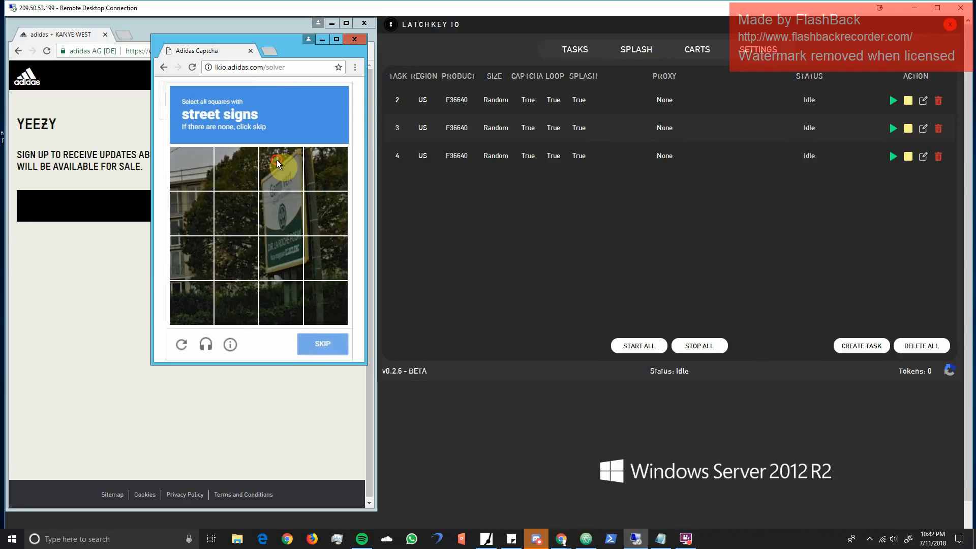
left_click(281, 214)
left_click(283, 260)
left_click(319, 339)
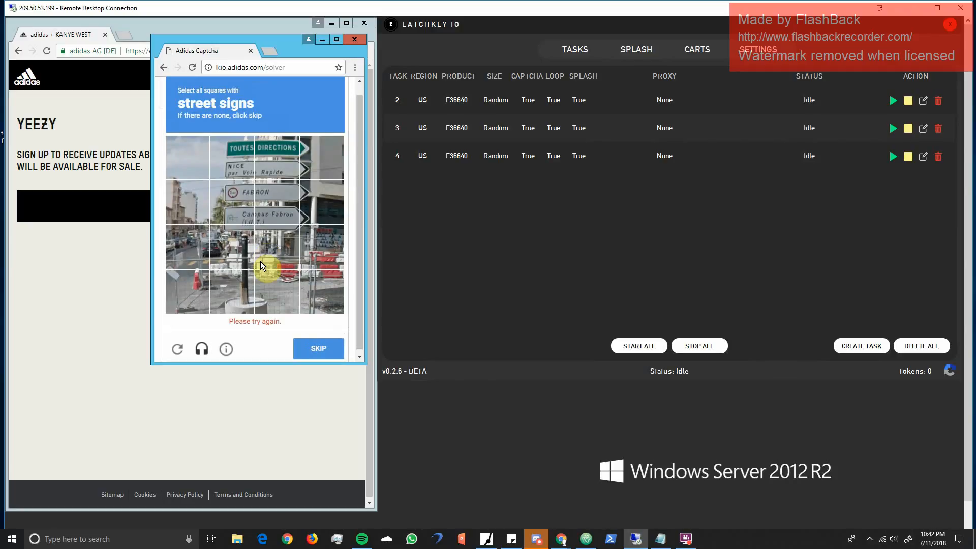
left_click(271, 51)
left_click(281, 110)
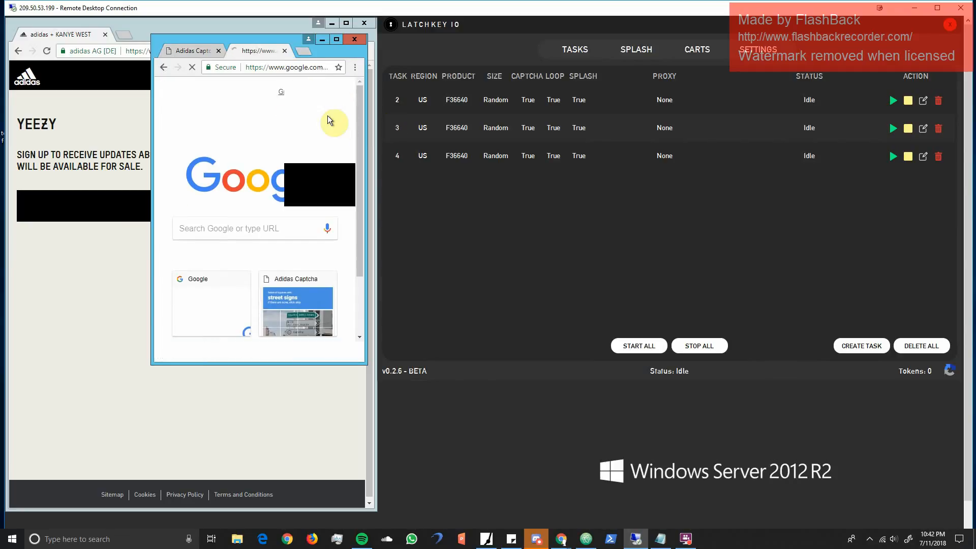
left_click(284, 50)
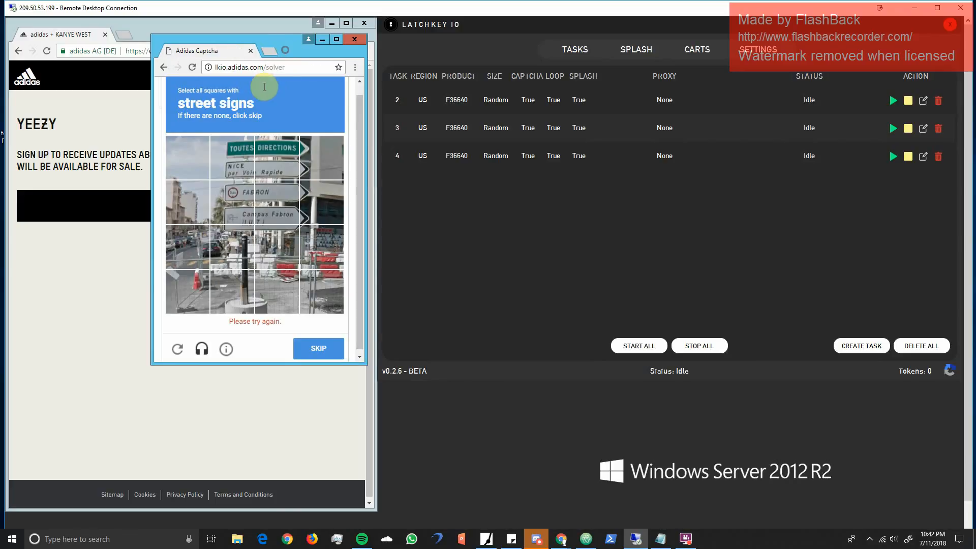
- Maximize the captcha browser window and open the Chrome Web Store in a new tab by searching for "chrome web store"
left_click(267, 51)
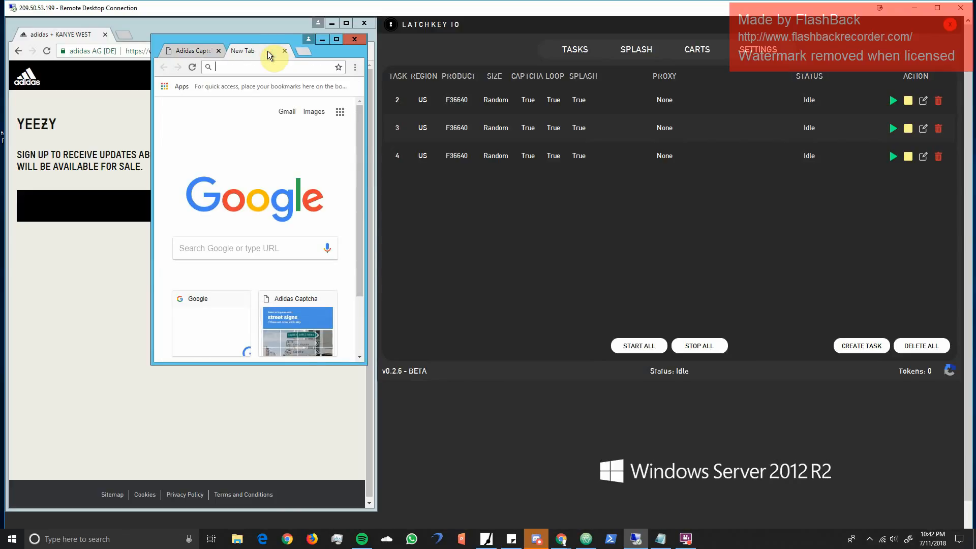
left_click(199, 50)
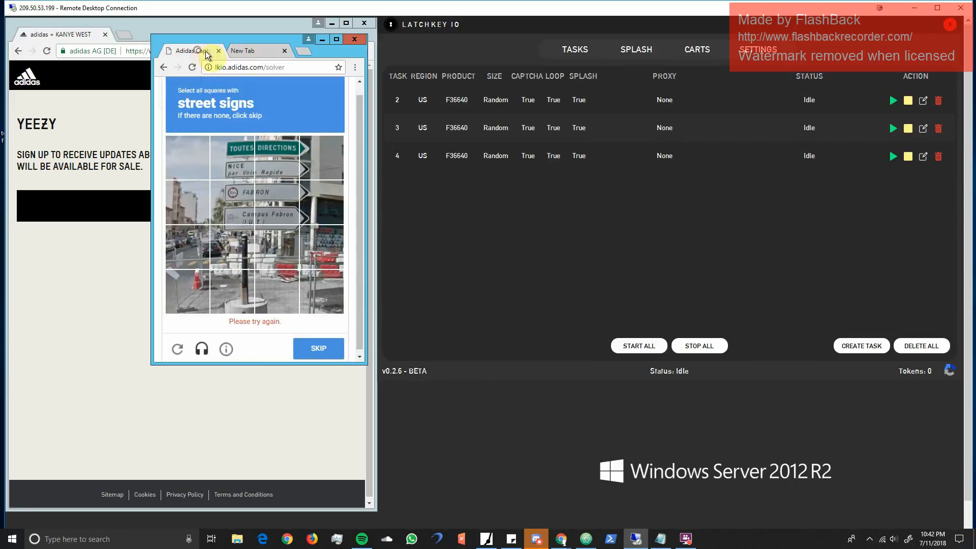
left_click(243, 54)
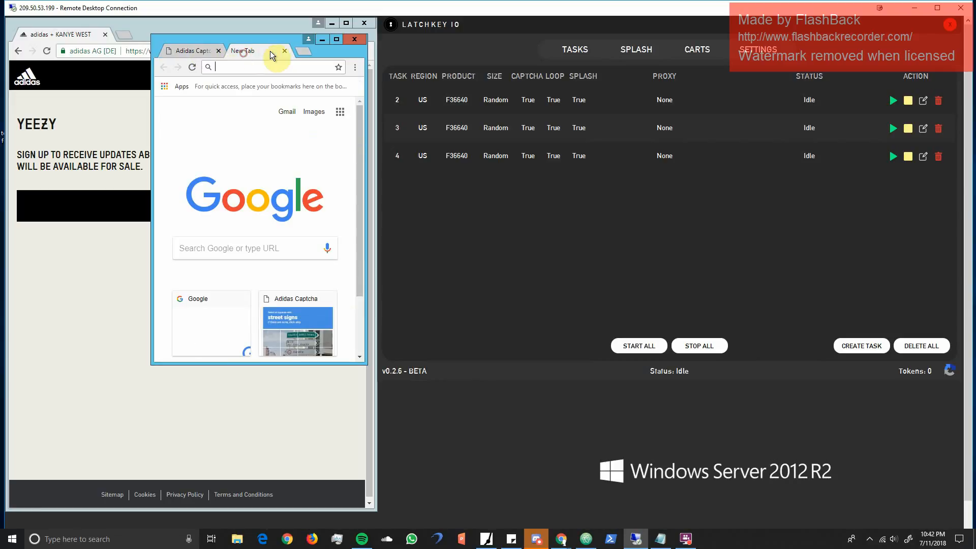
left_click(301, 51)
left_click(247, 51)
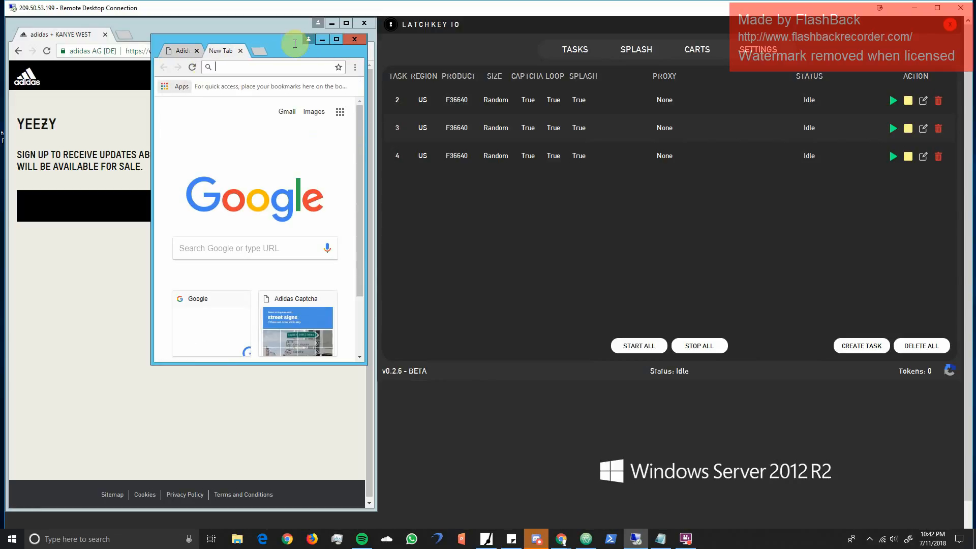
left_click(336, 39)
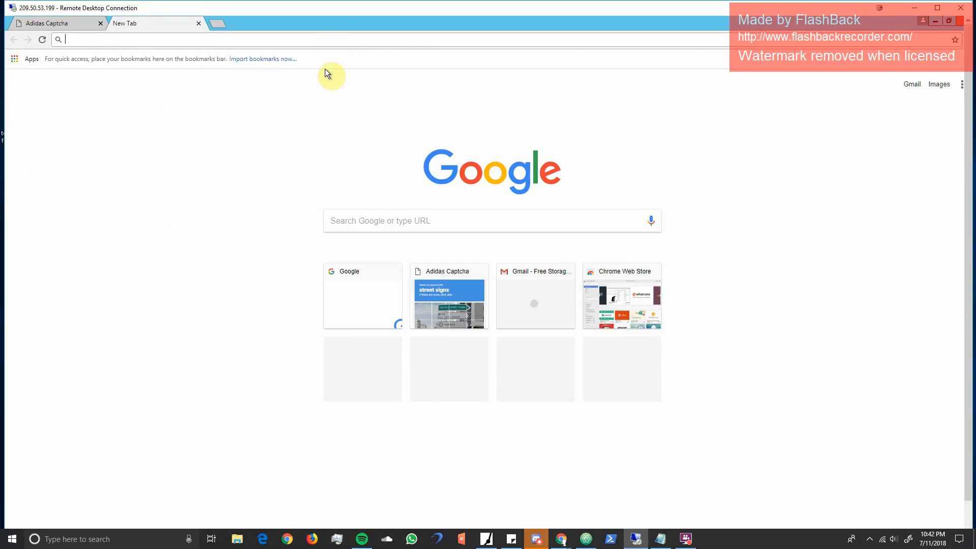
left_click(232, 40)
type("chrome web")
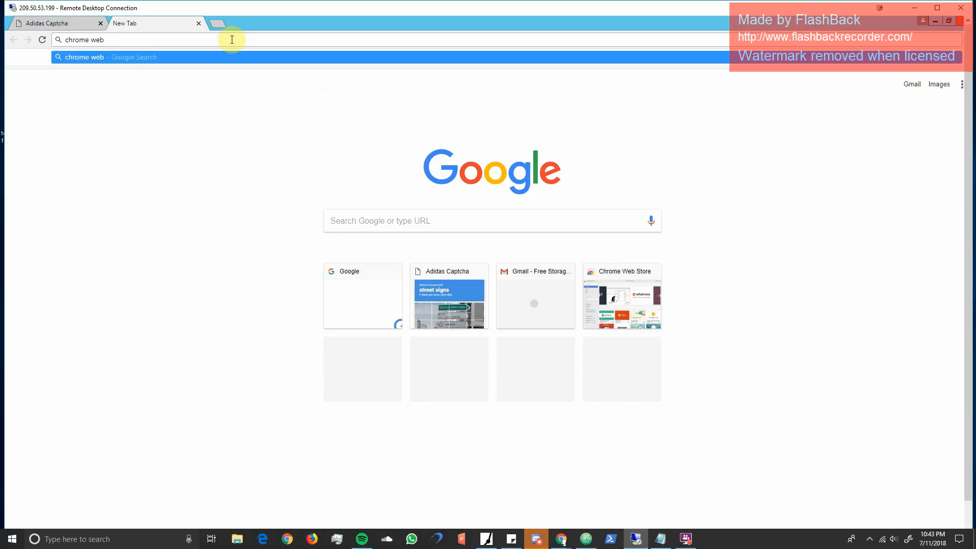
type("store")
key("Return")
left_click(211, 144)
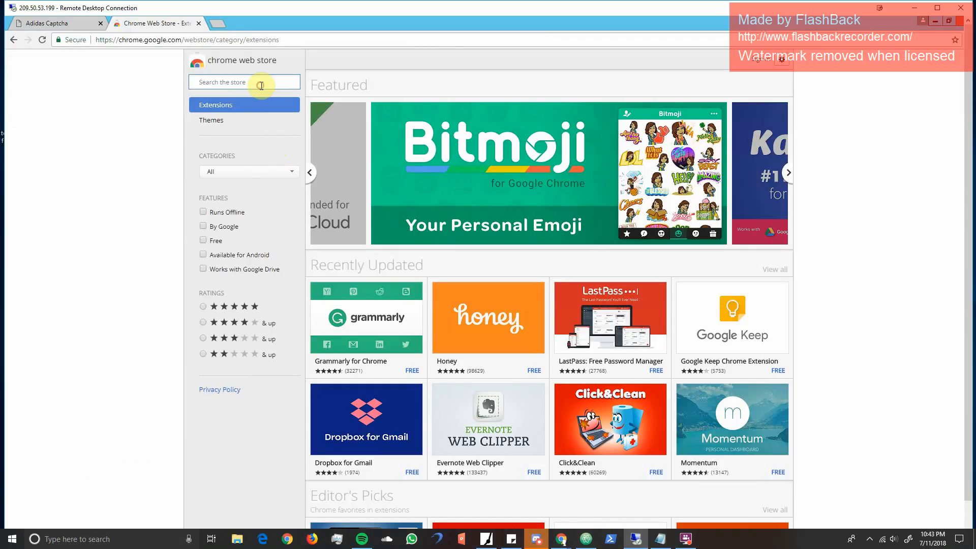
- Search the store for "vpn" and add the Touch VPN extension to Chrome
left_click(261, 85)
type("v")
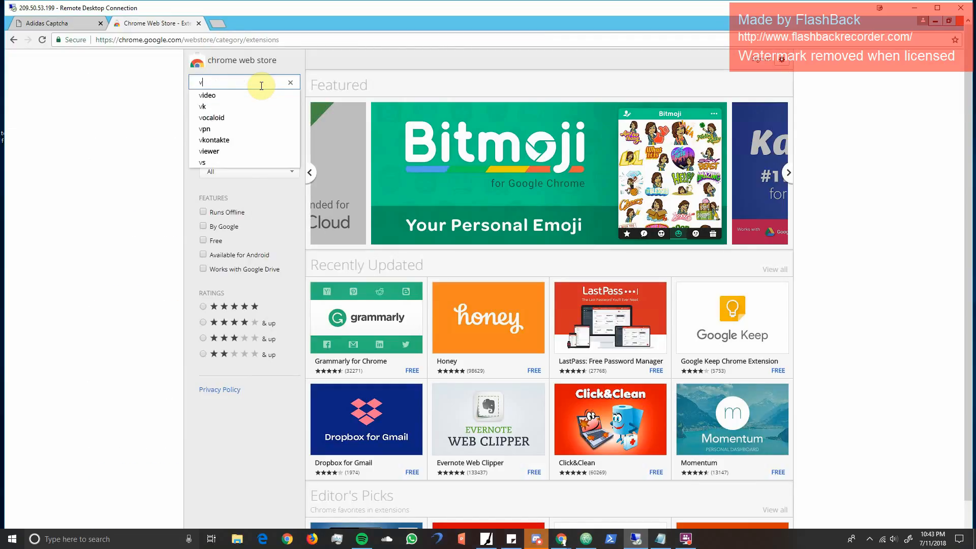
type("pn")
key("Return")
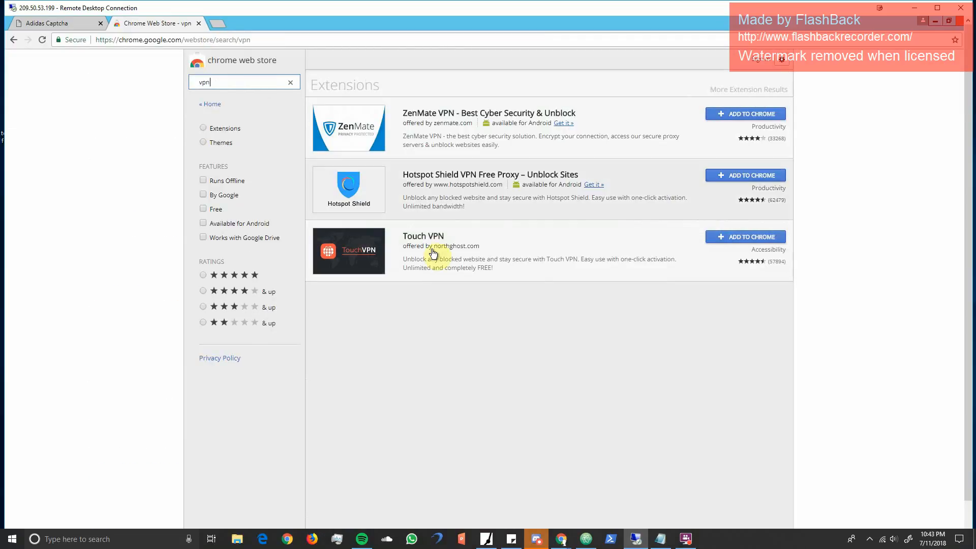
left_click(717, 237)
left_click(508, 181)
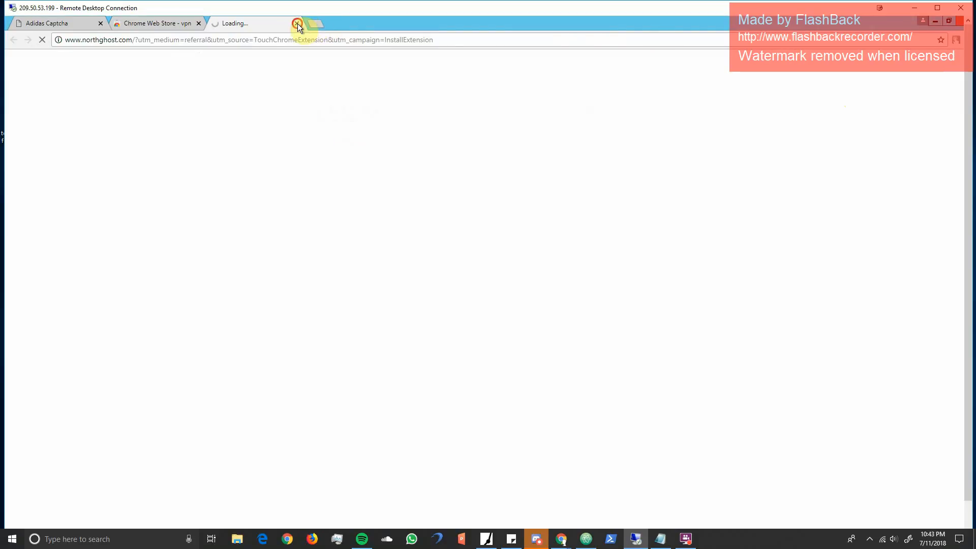
- Close the Chrome Web Store tab and open the Touch VPN extension's controls from the Adidas Captcha page
left_click(297, 23)
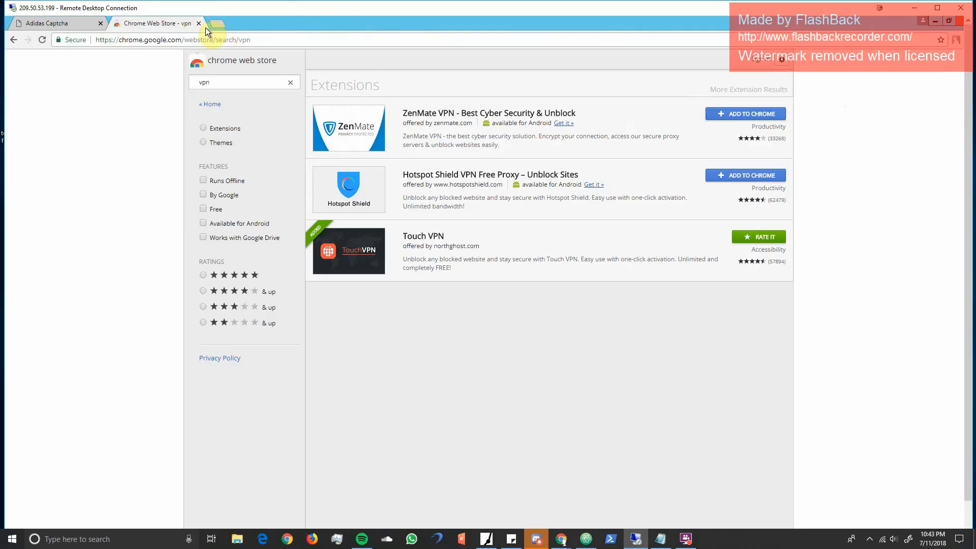
left_click(199, 24)
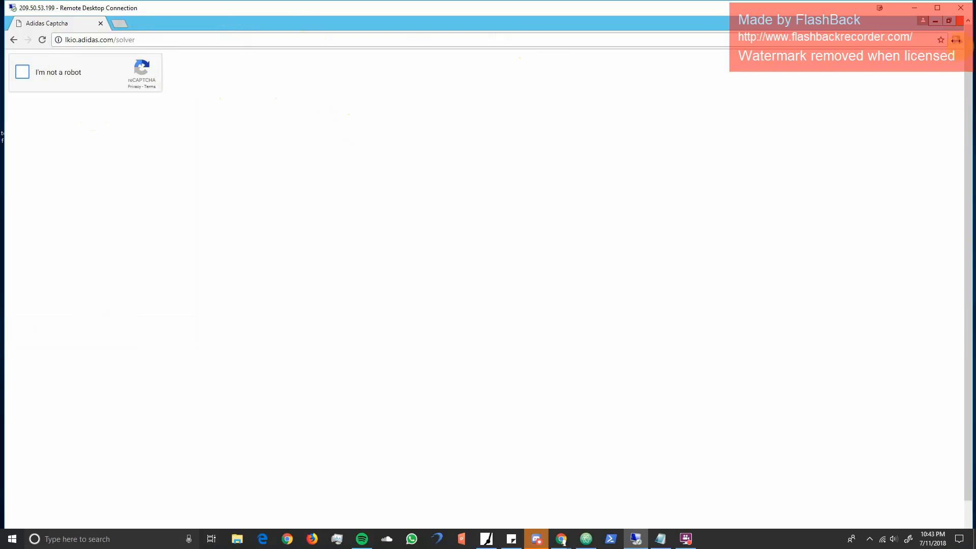
left_click(956, 40)
left_click(880, 196)
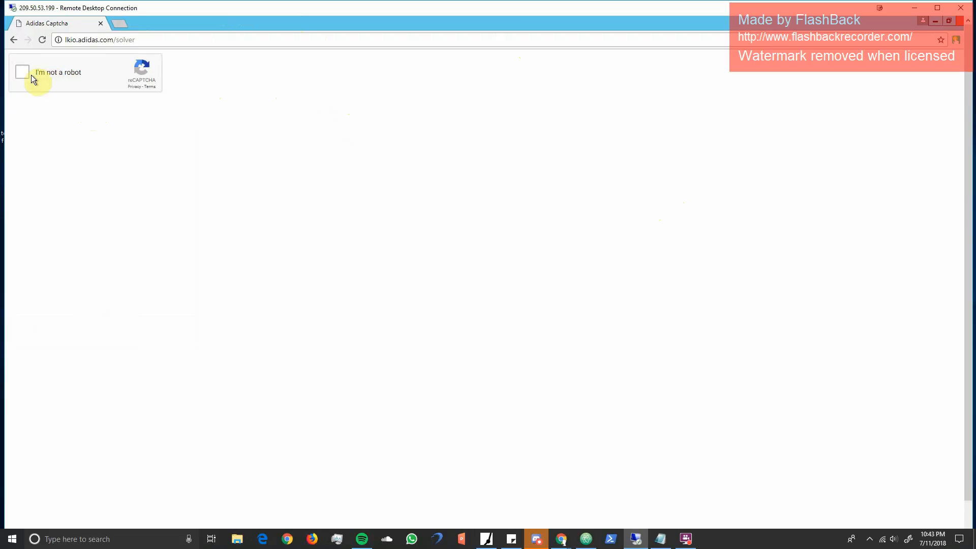
left_click(954, 41)
left_click(933, 92)
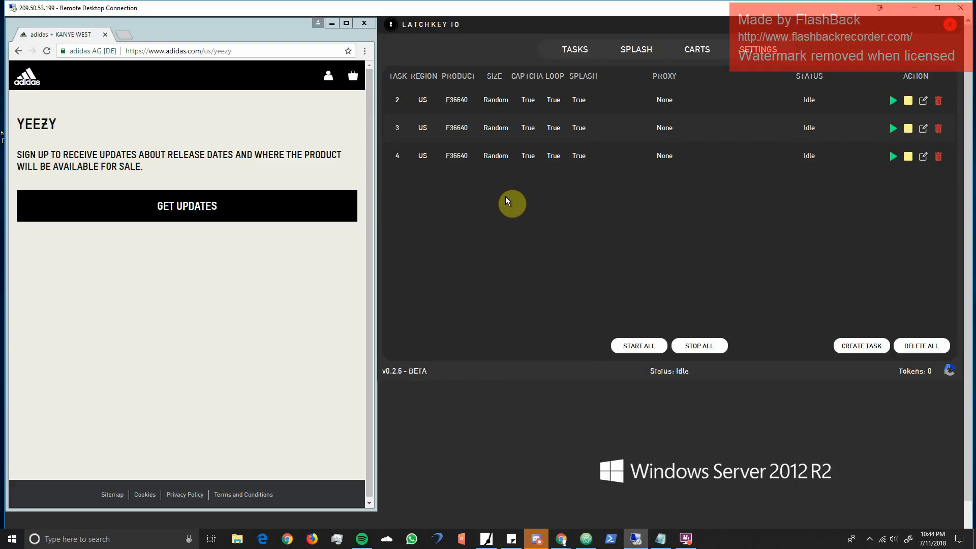
left_click(686, 539)
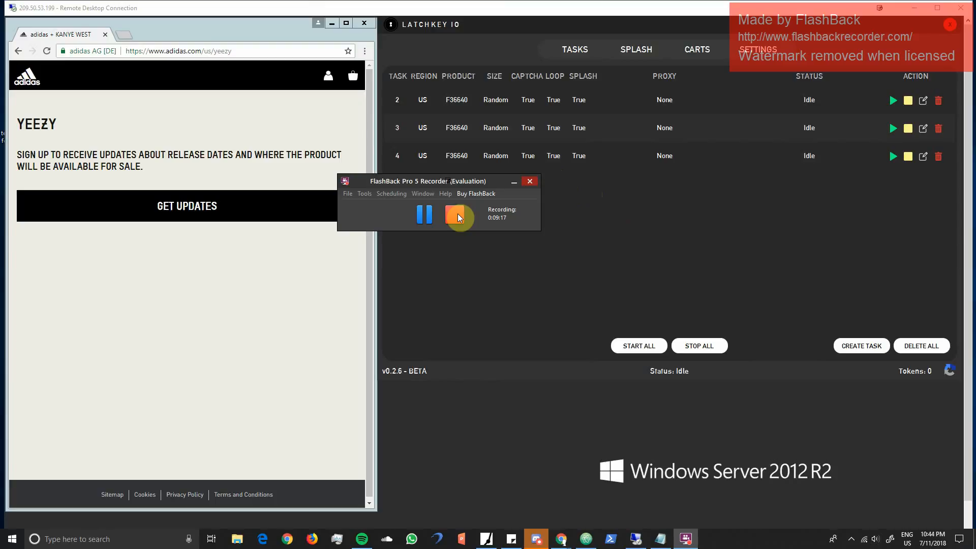